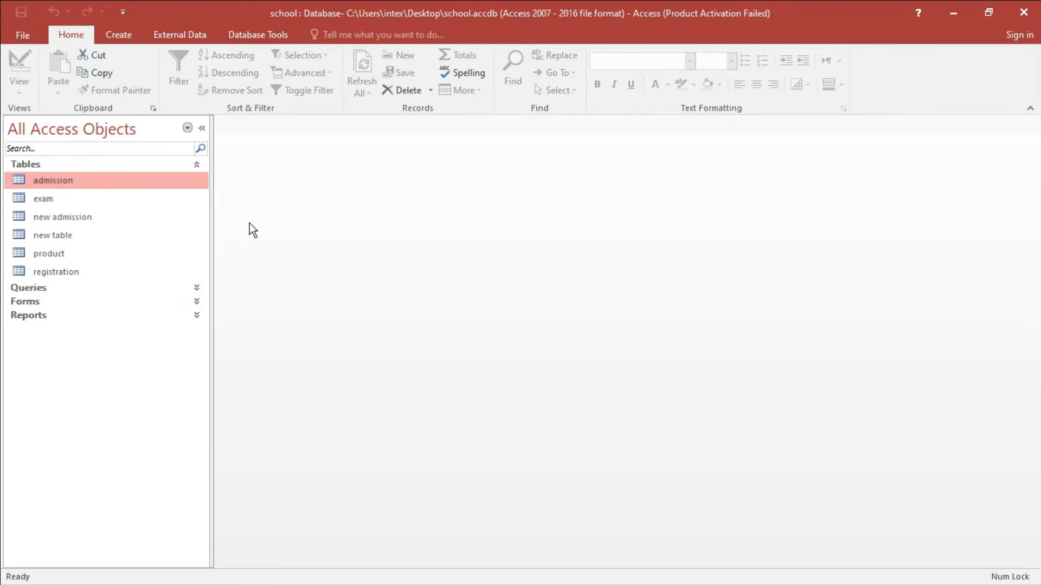
# - Open the admission table and examine each of its columns from Rno to Fees
pyautogui.doubleClick(73, 182)
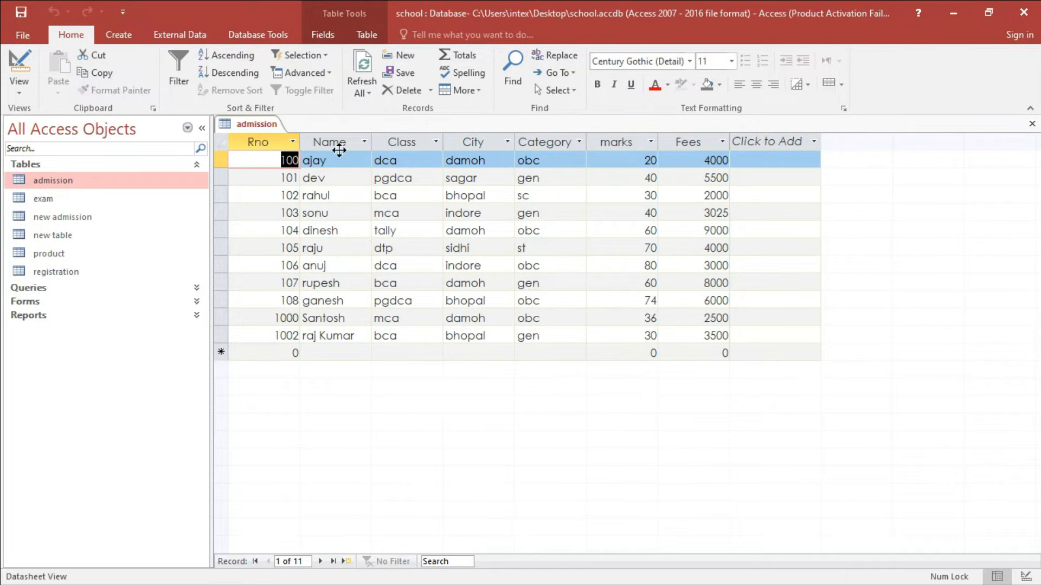
pyautogui.click(280, 141)
pyautogui.click(320, 140)
pyautogui.click(401, 140)
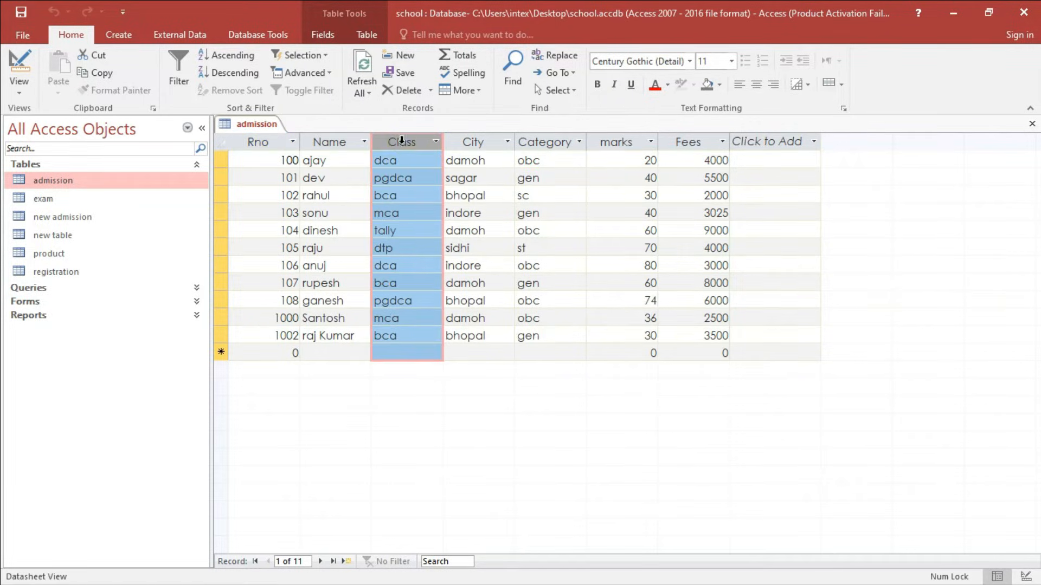
pyautogui.click(482, 142)
pyautogui.click(564, 141)
pyautogui.click(618, 142)
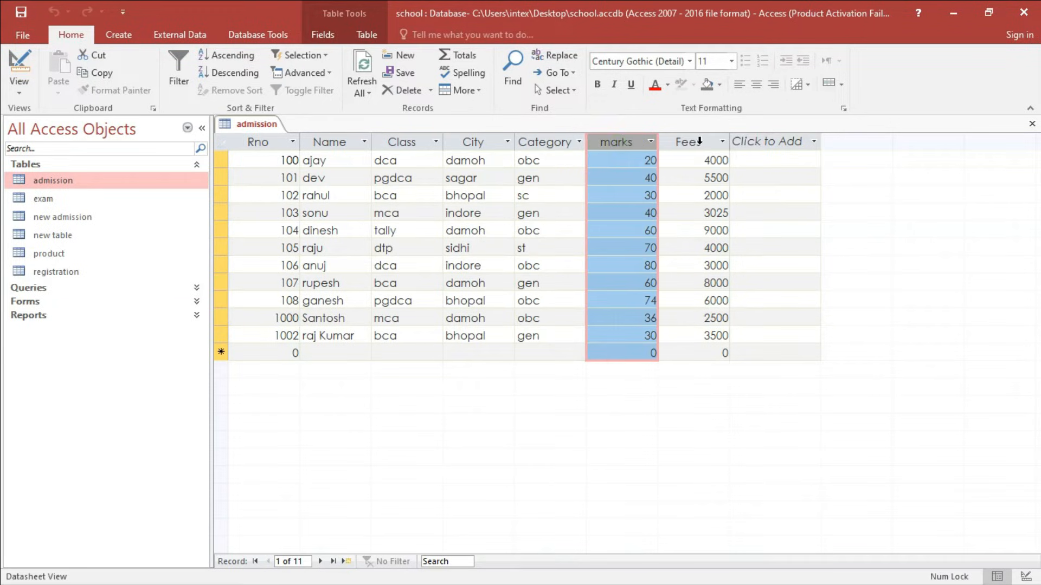
pyautogui.click(698, 142)
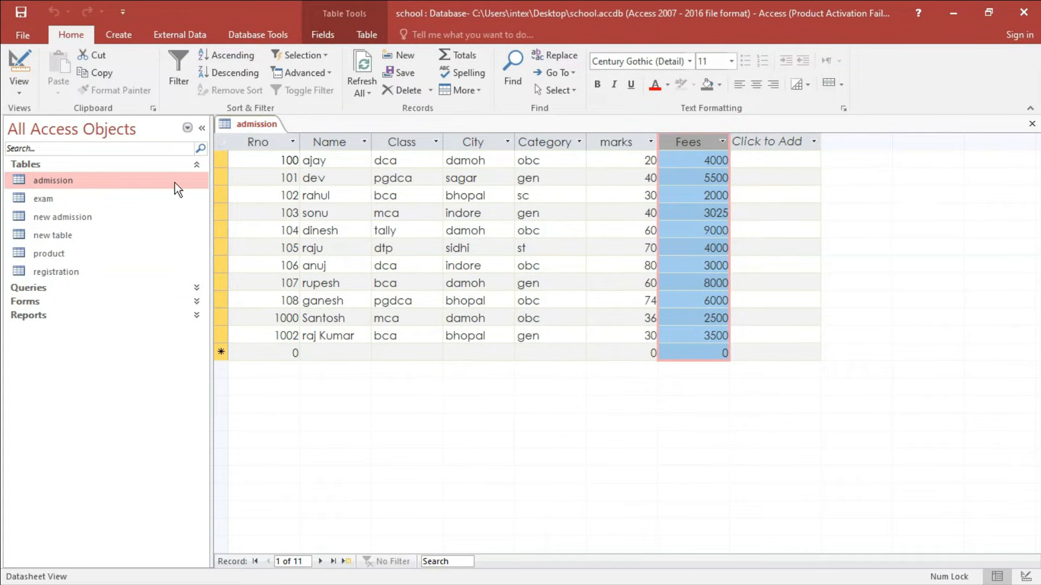
# - Open the exam table and examine its Rno, class, Hindi, English and Total columns
pyautogui.doubleClick(46, 202)
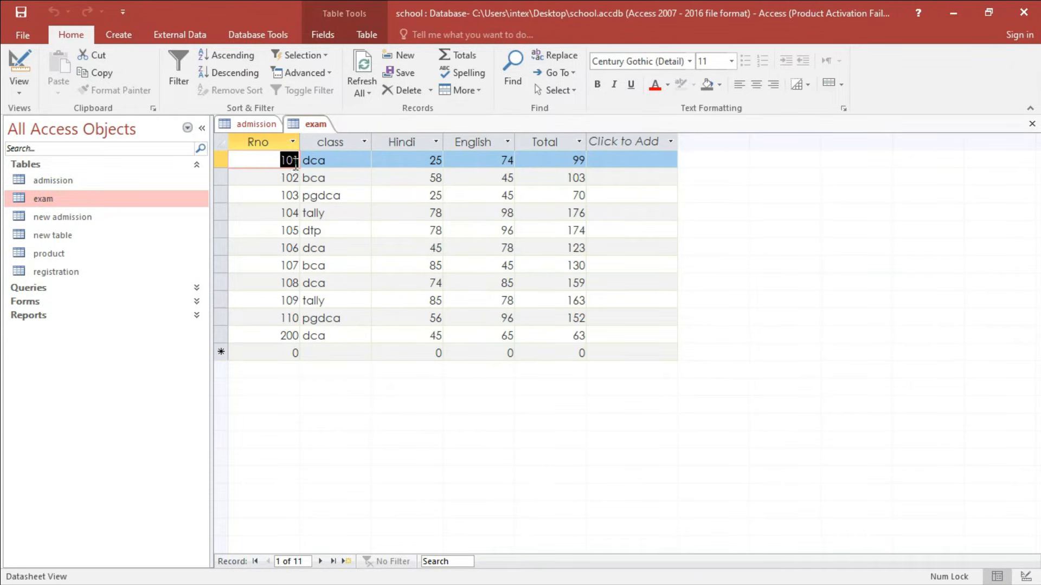
pyautogui.click(262, 142)
pyautogui.click(341, 140)
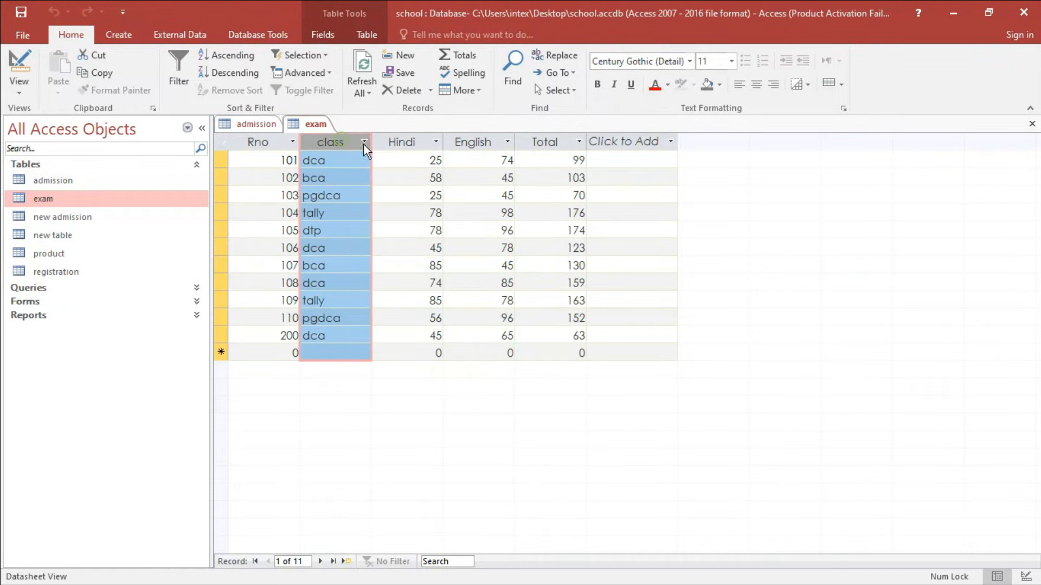
pyautogui.moveTo(405, 142); pyautogui.dragTo(457, 149)
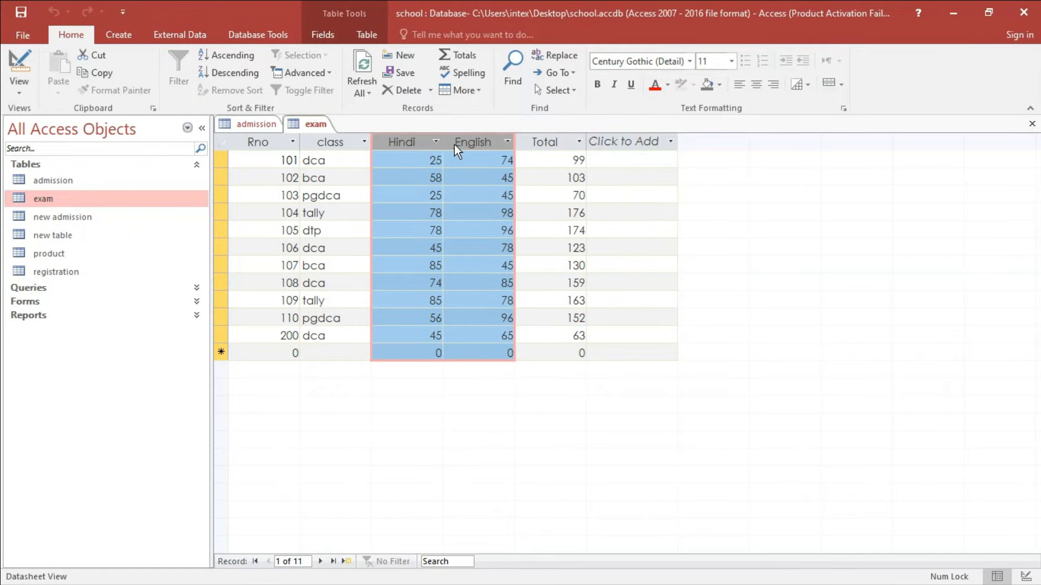
pyautogui.click(547, 143)
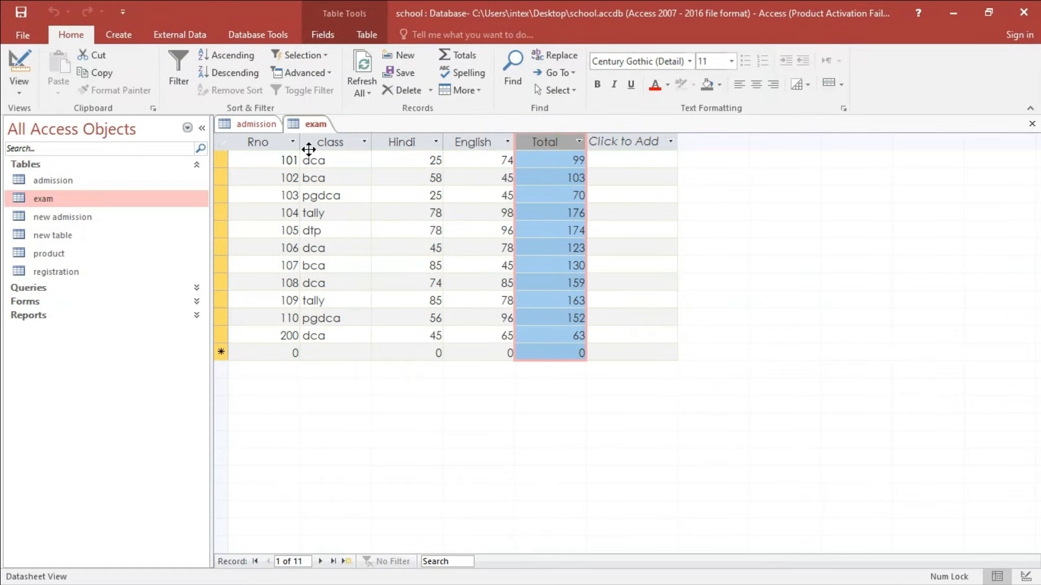
# - Compare the Rno columns of the admission and exam tables, and close both tables
pyautogui.click(251, 124)
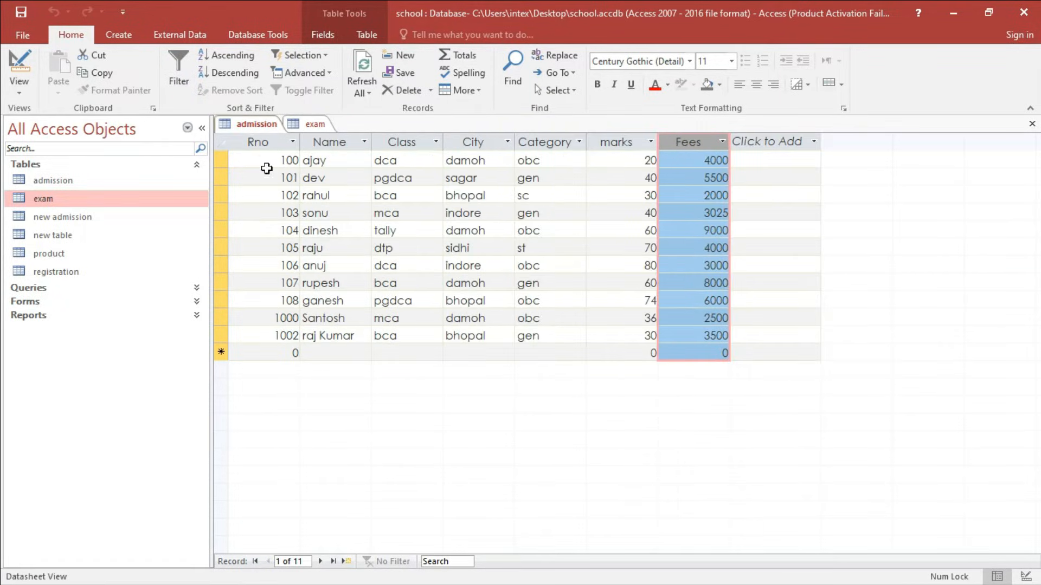
pyautogui.click(258, 143)
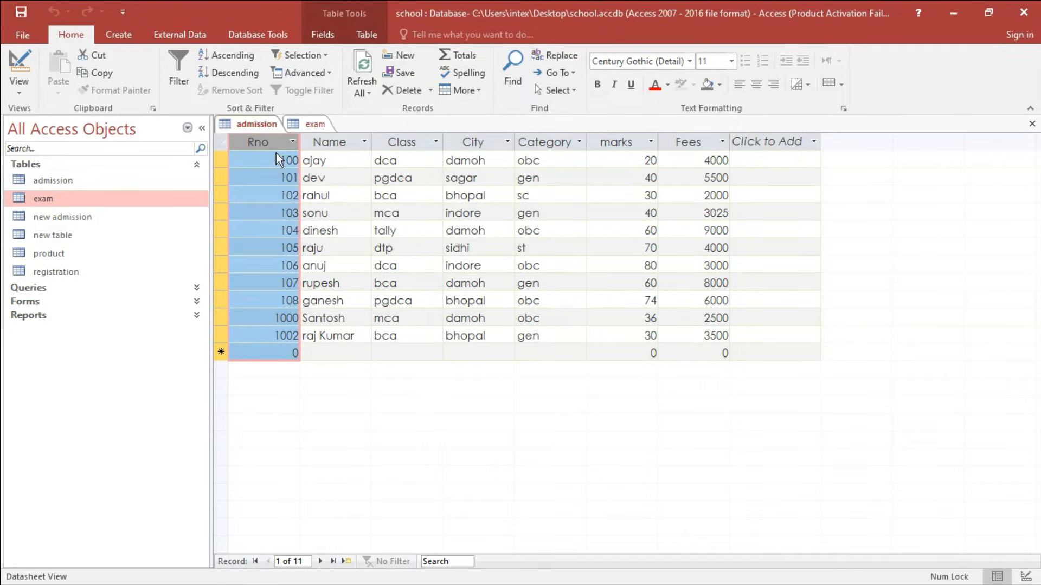
pyautogui.click(311, 126)
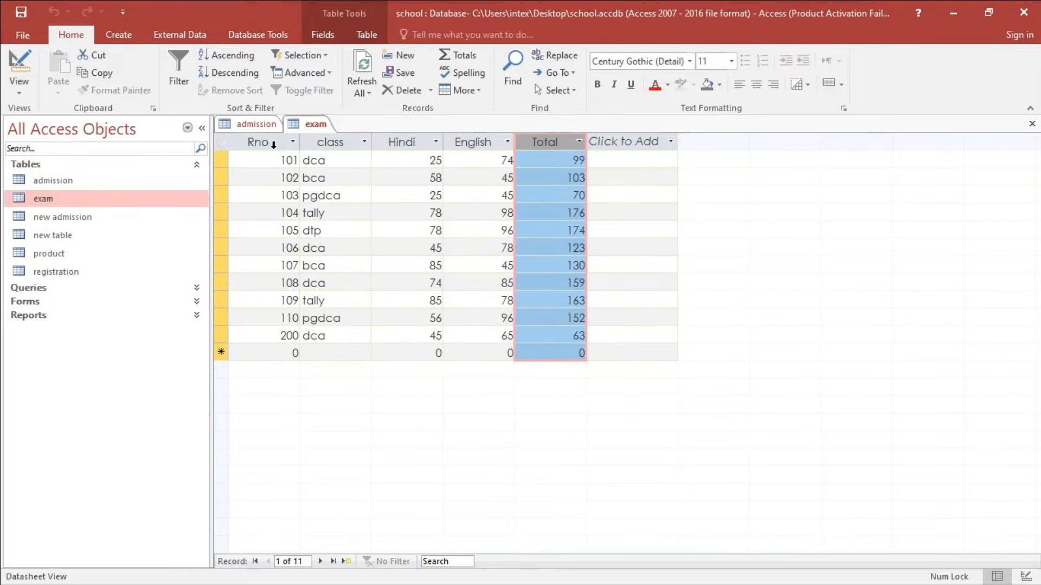
pyautogui.click(266, 145)
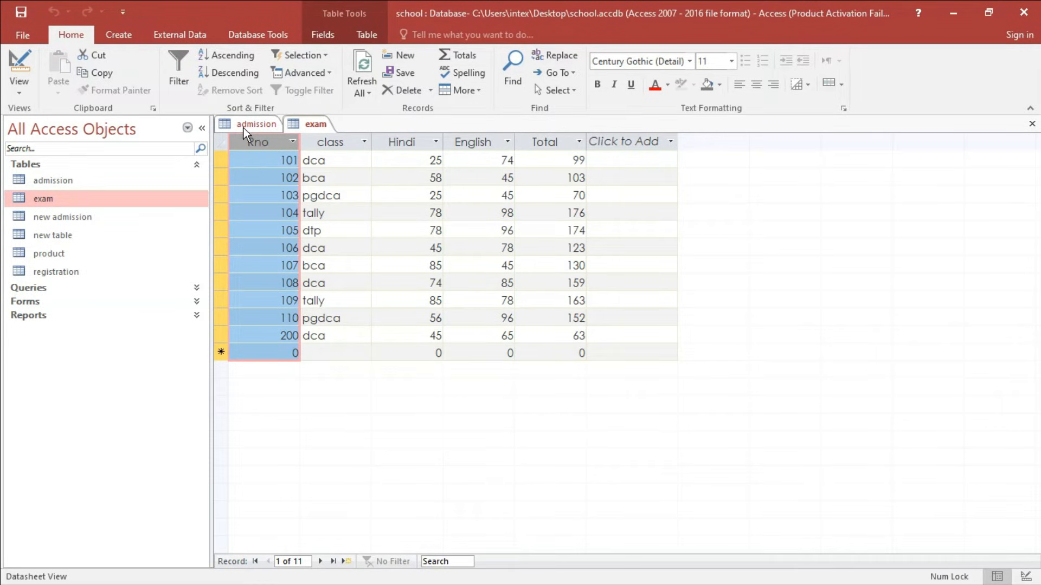
pyautogui.click(247, 126)
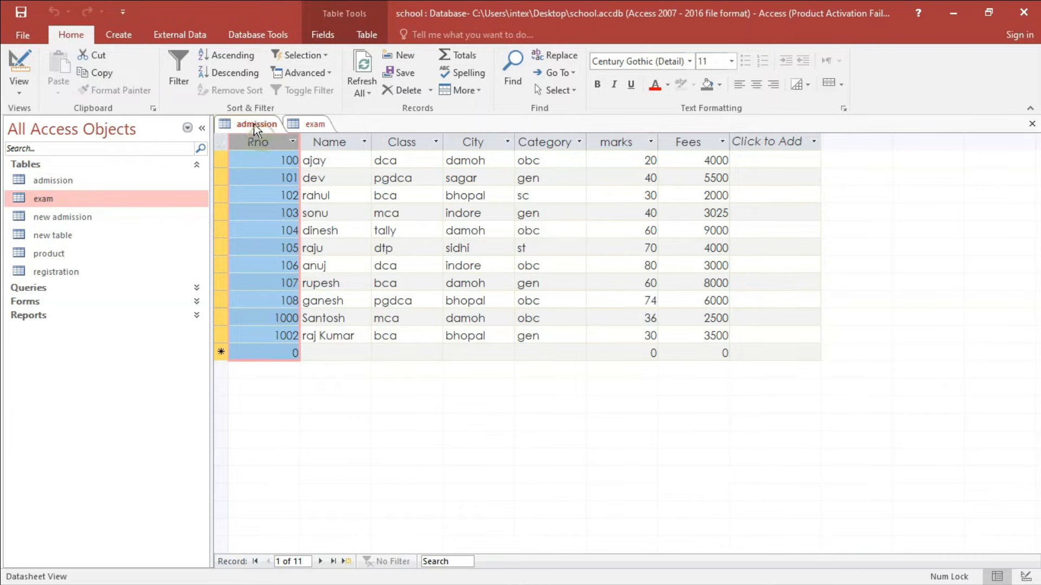
pyautogui.click(317, 125)
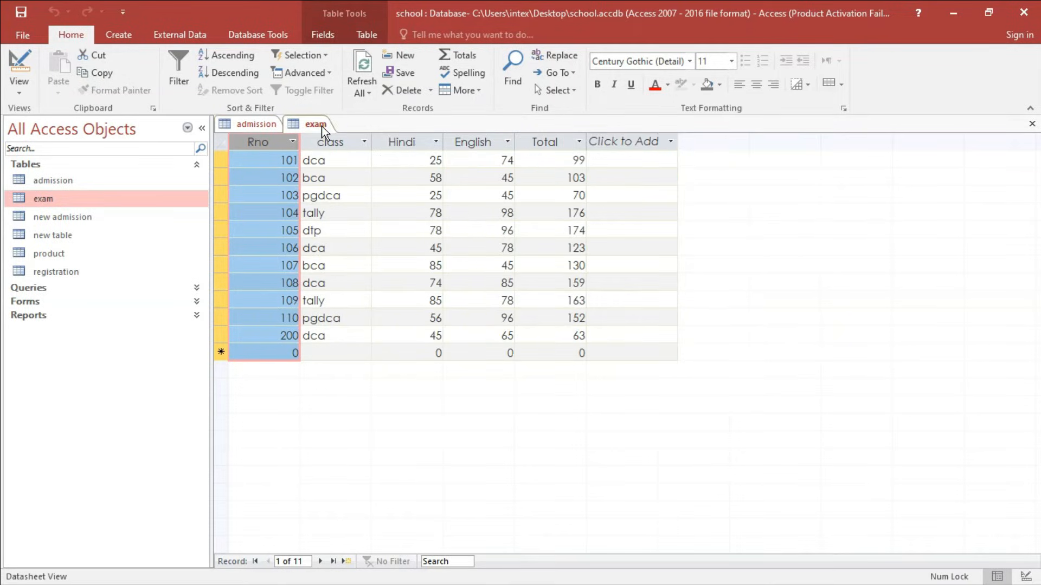
pyautogui.click(252, 124)
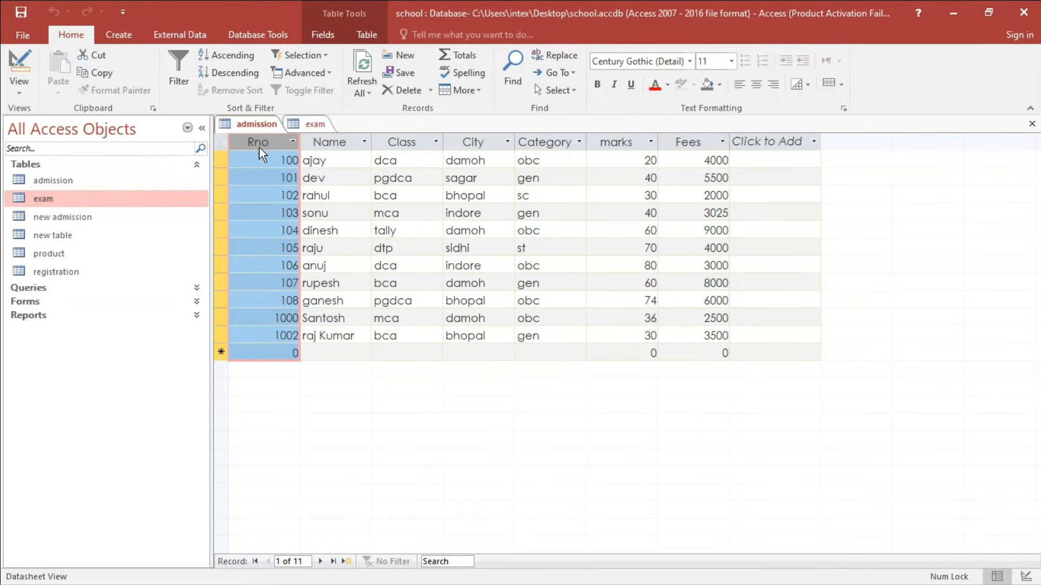
pyautogui.click(310, 125)
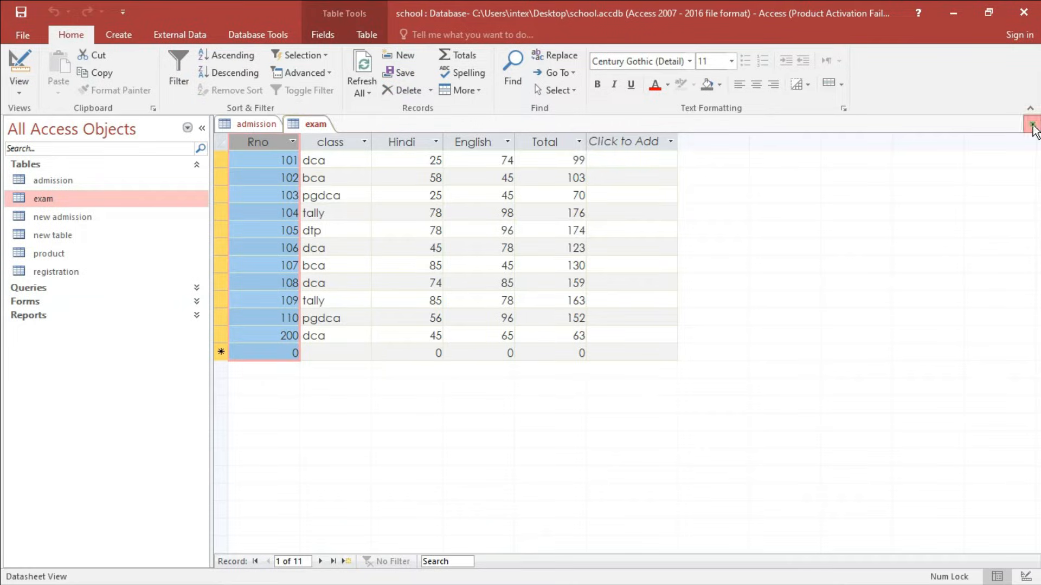
pyautogui.click(1032, 126)
pyautogui.click(1032, 126)
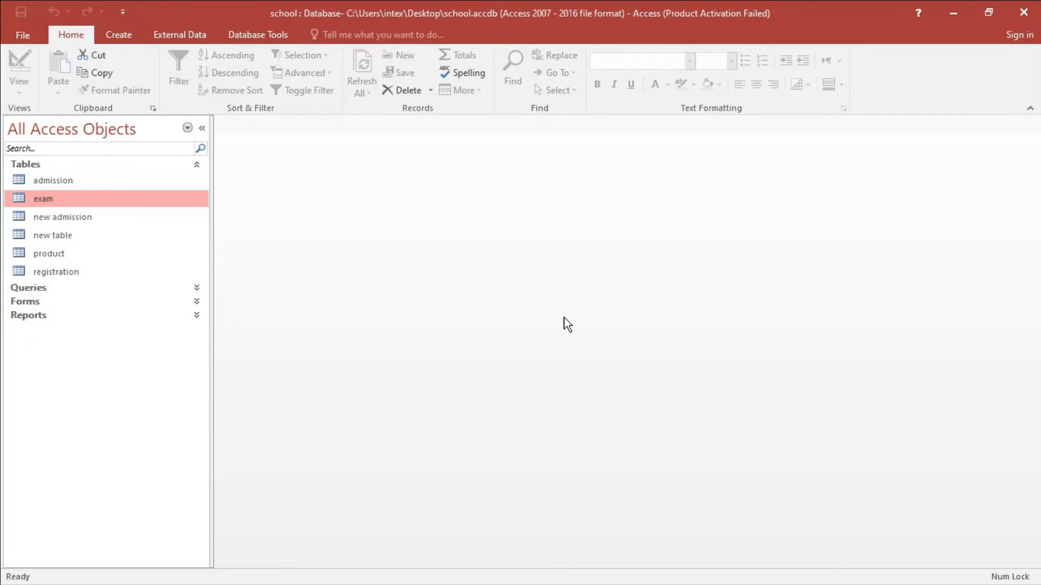
# - Create a relationship linking Rno in admission to Rno in exam, and save and close the relationships layout
pyautogui.click(250, 36)
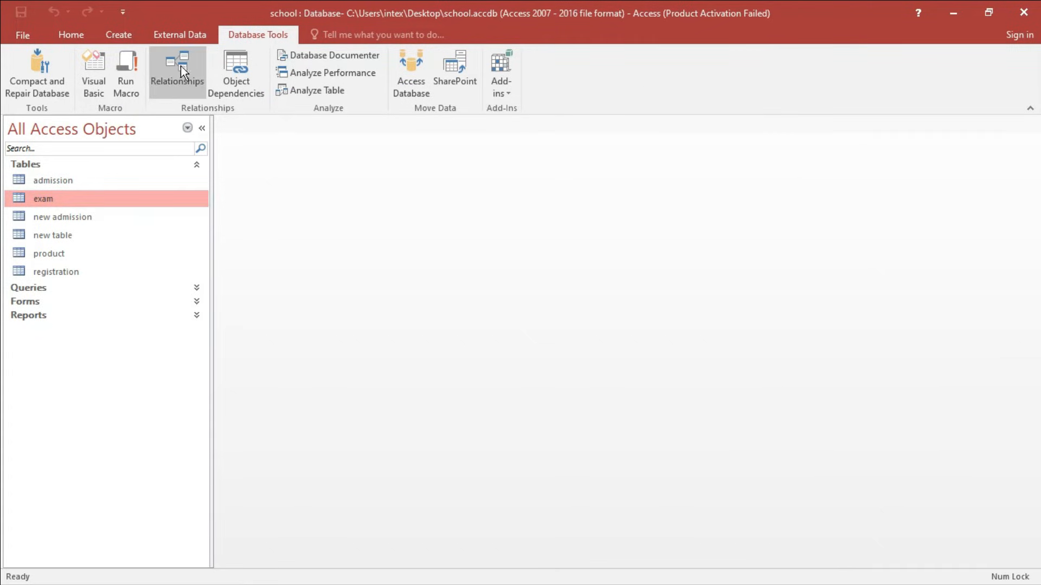
pyautogui.click(177, 80)
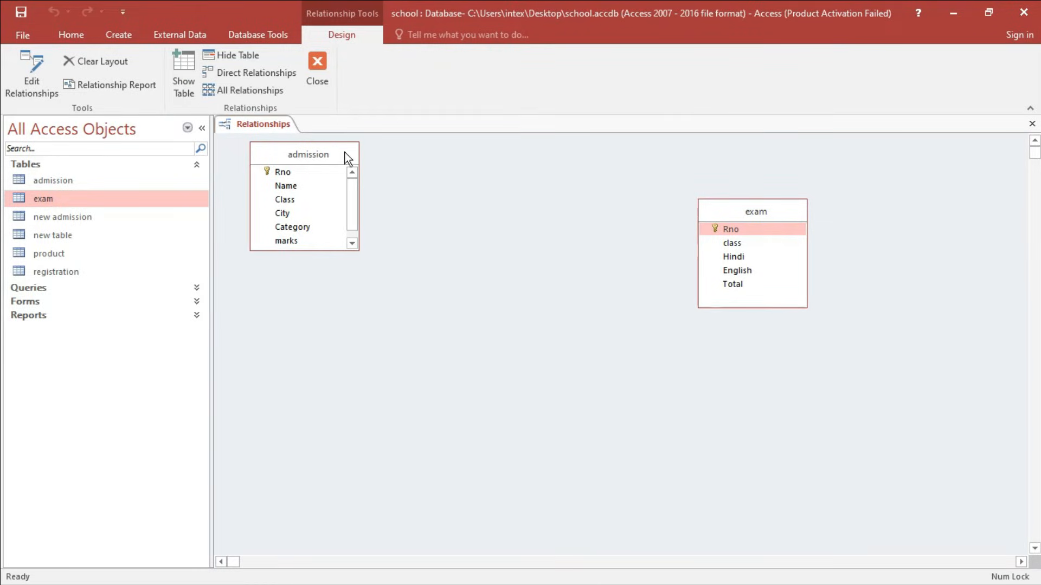
pyautogui.moveTo(279, 172); pyautogui.dragTo(731, 231)
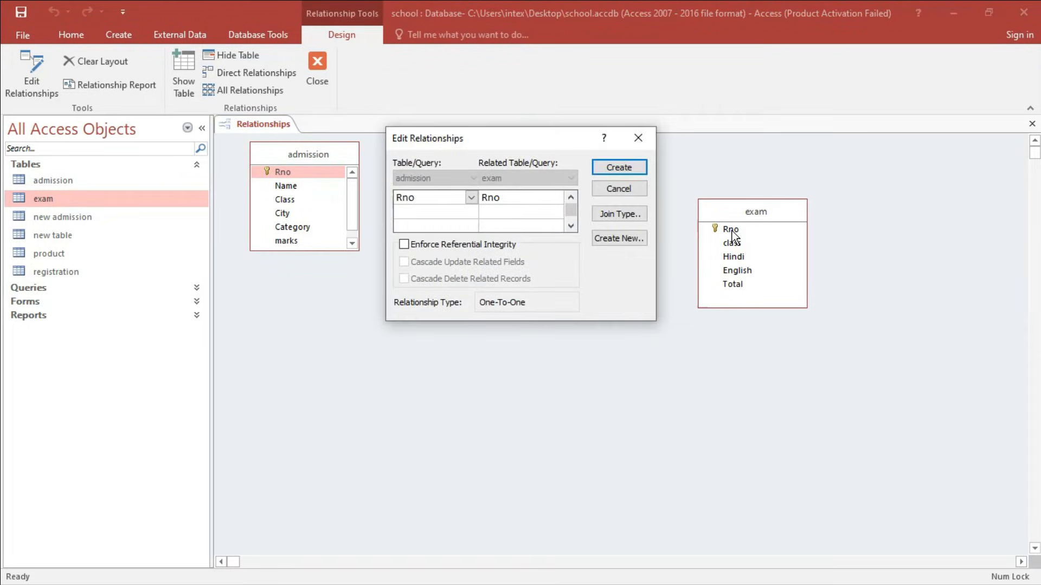
pyautogui.click(645, 138)
pyautogui.moveTo(284, 174); pyautogui.dragTo(730, 232)
pyautogui.click(612, 166)
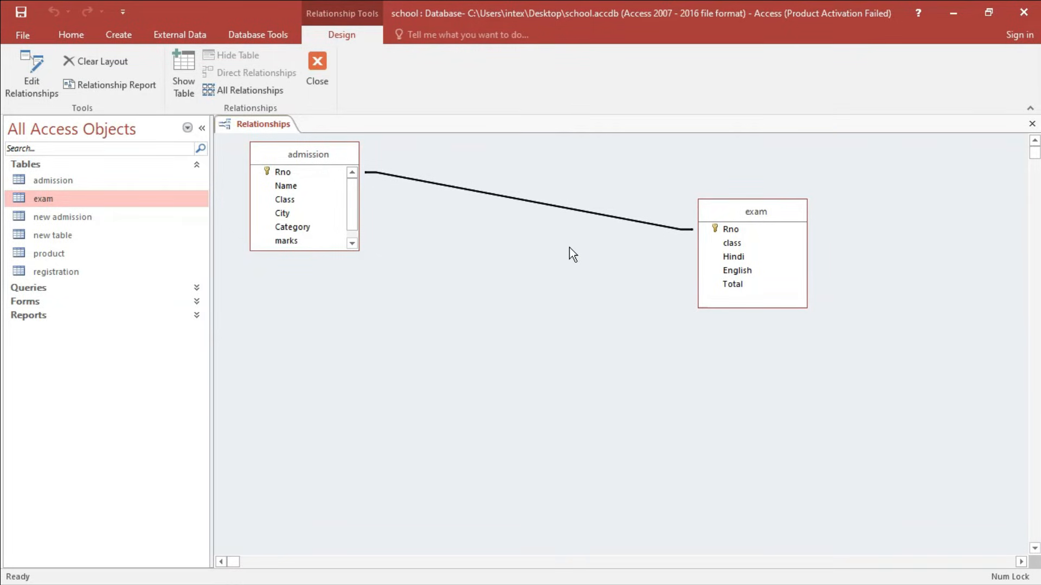
pyautogui.click(21, 14)
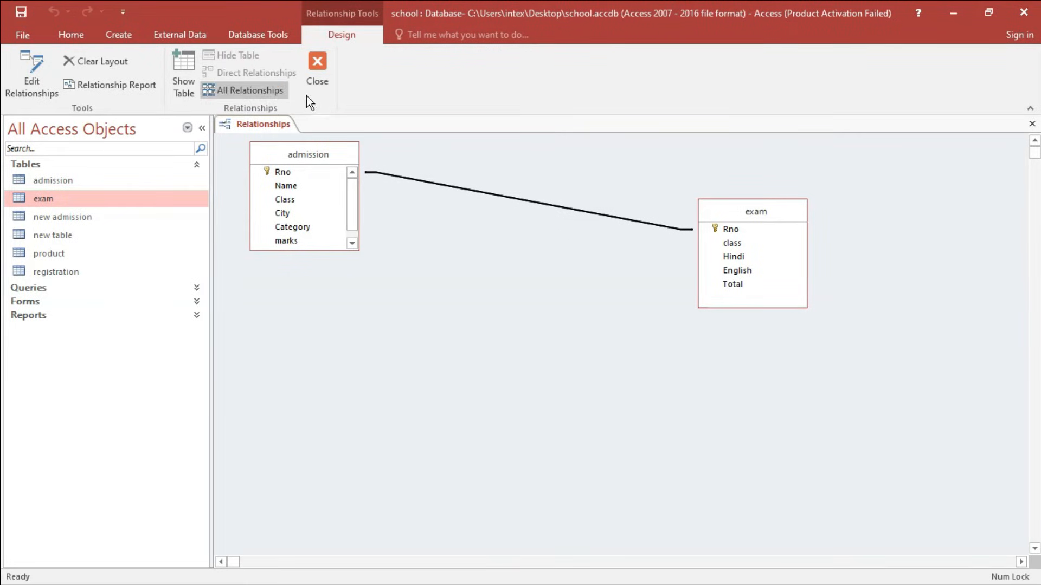
pyautogui.click(325, 76)
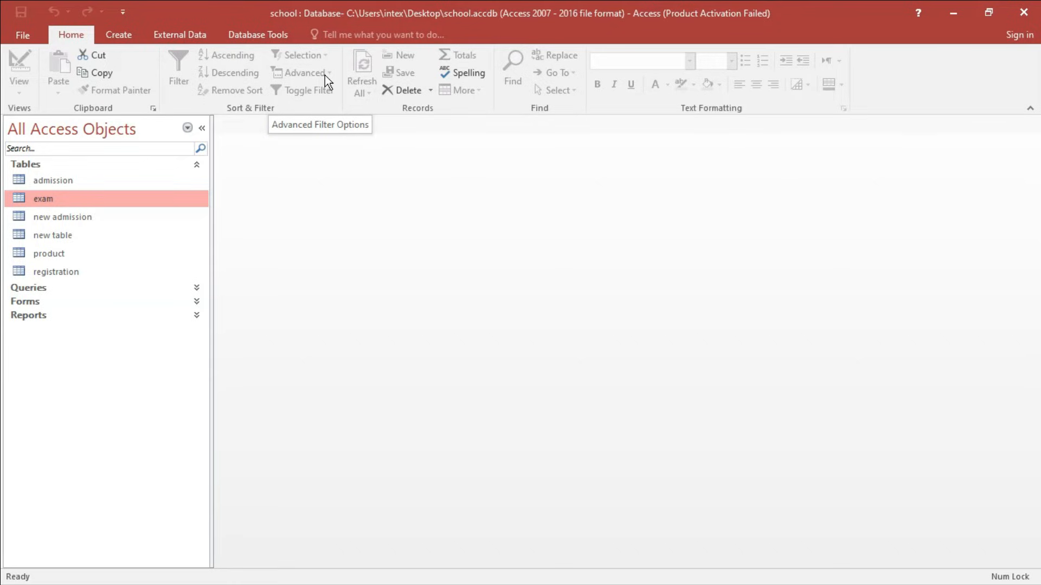
# - Start a new query design with the admission and exam tables, spacing the exam table away from admission
pyautogui.click(117, 37)
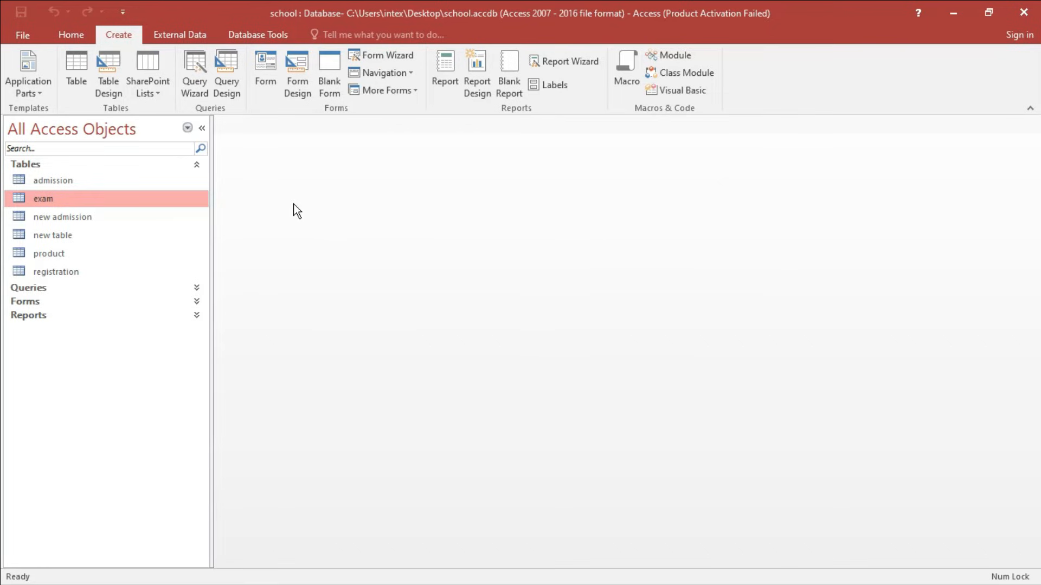
pyautogui.click(227, 84)
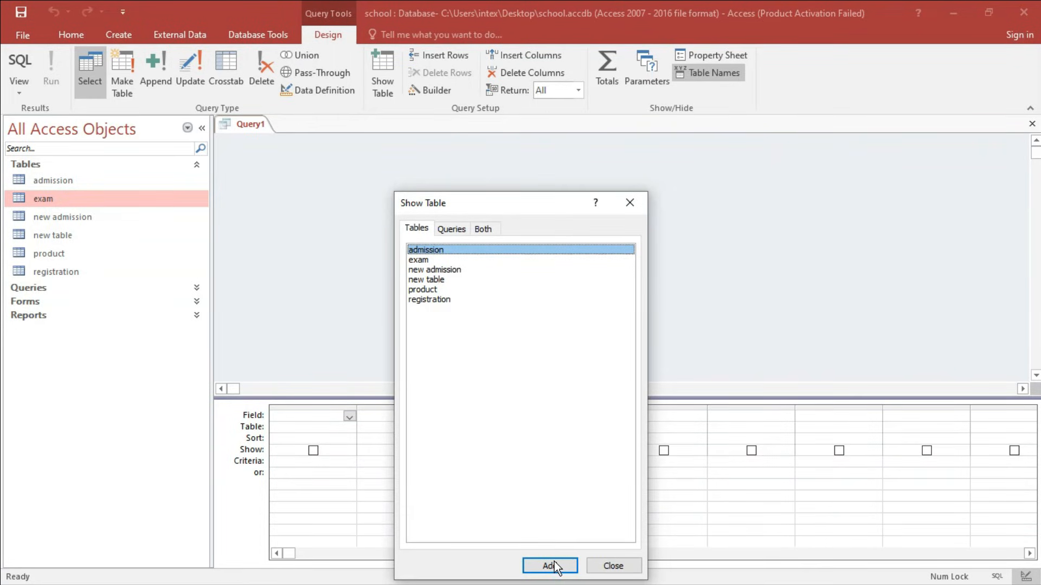
pyautogui.click(550, 566)
pyautogui.click(419, 260)
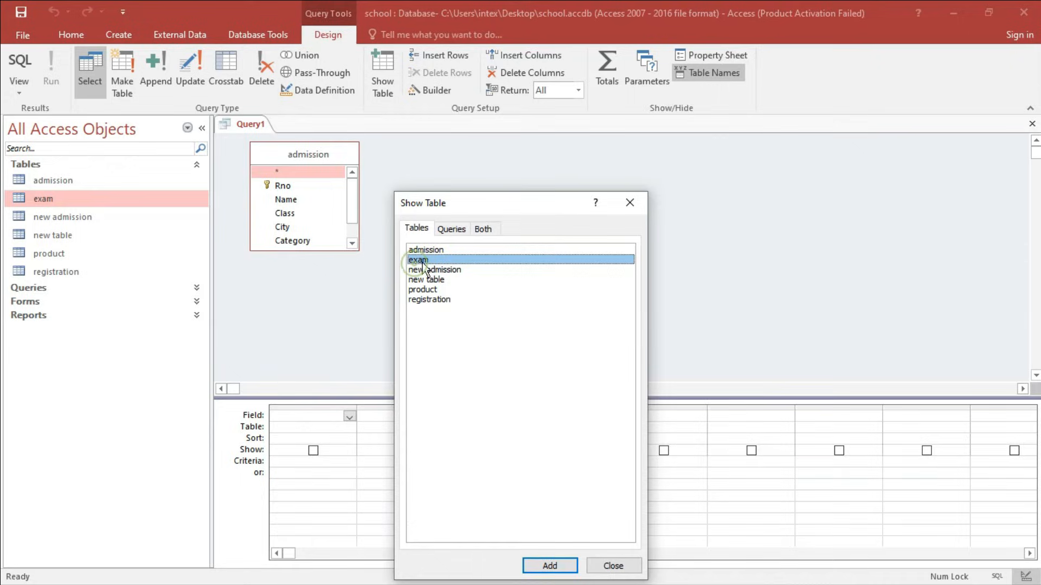
pyautogui.click(549, 565)
pyautogui.click(628, 204)
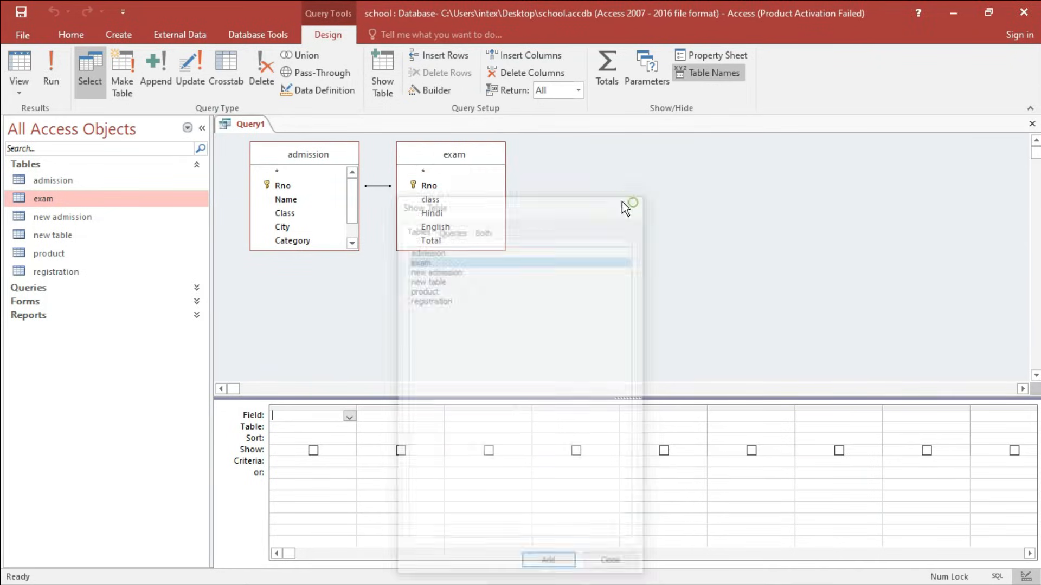
pyautogui.moveTo(472, 159); pyautogui.dragTo(687, 160)
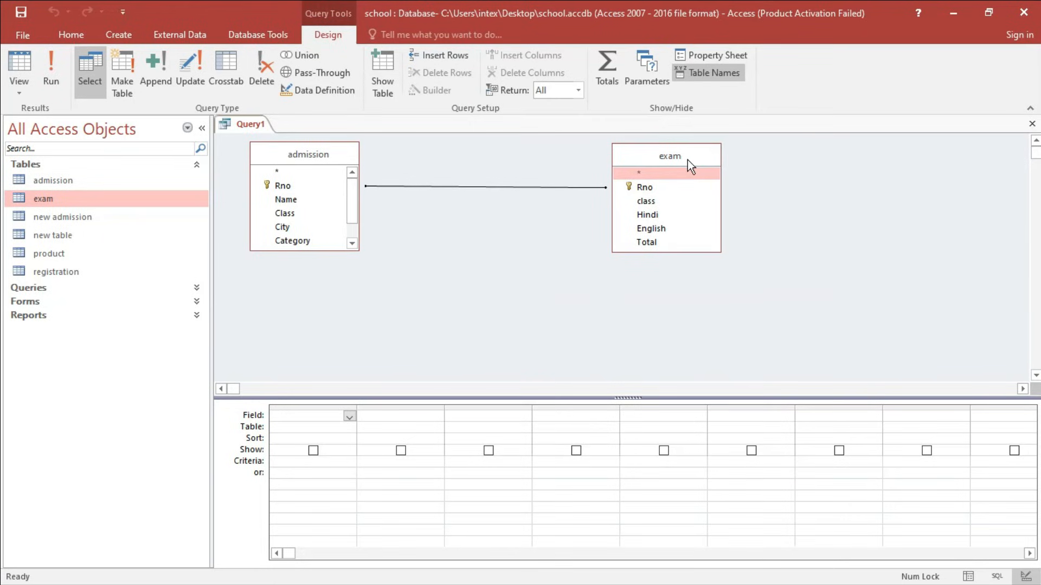
# - Add the admission fields Rno, Name, Class, City, Category, marks and Fees to the query grid
pyautogui.doubleClick(300, 187)
pyautogui.doubleClick(301, 199)
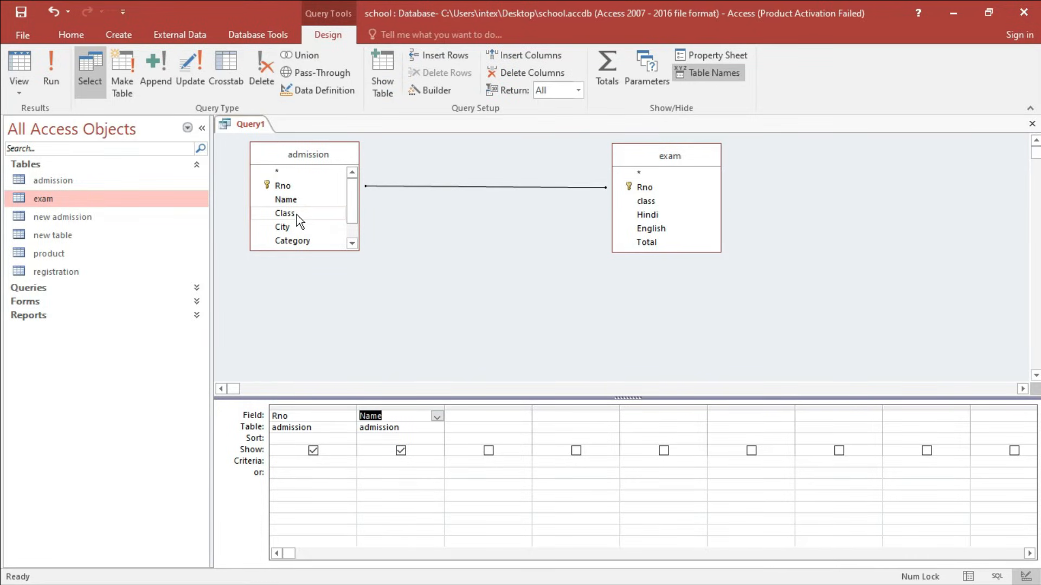
pyautogui.doubleClick(297, 214)
pyautogui.doubleClick(294, 227)
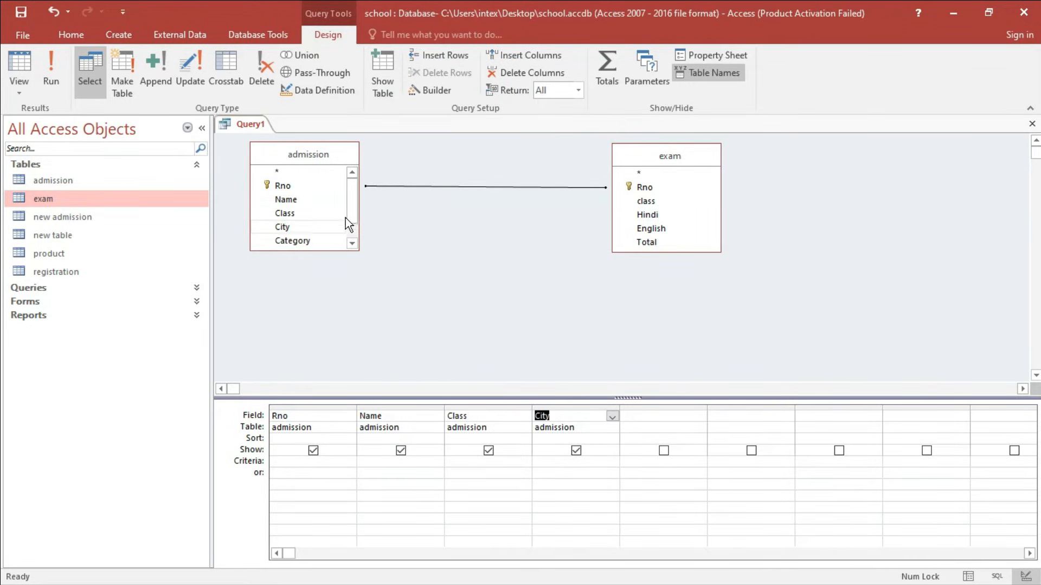
pyautogui.moveTo(354, 194); pyautogui.dragTo(356, 210)
pyautogui.doubleClick(307, 215)
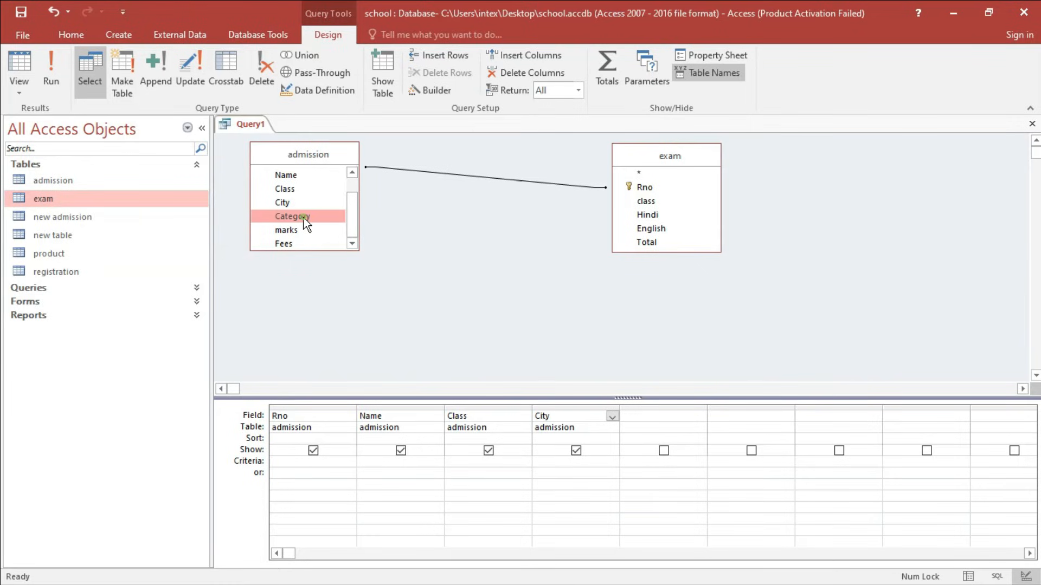
pyautogui.doubleClick(297, 232)
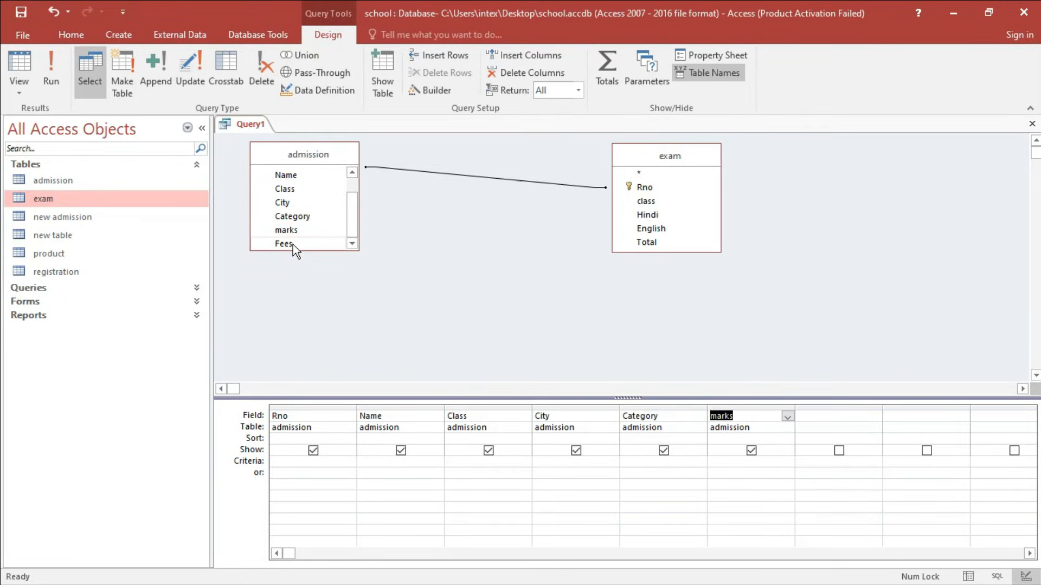
pyautogui.doubleClick(293, 245)
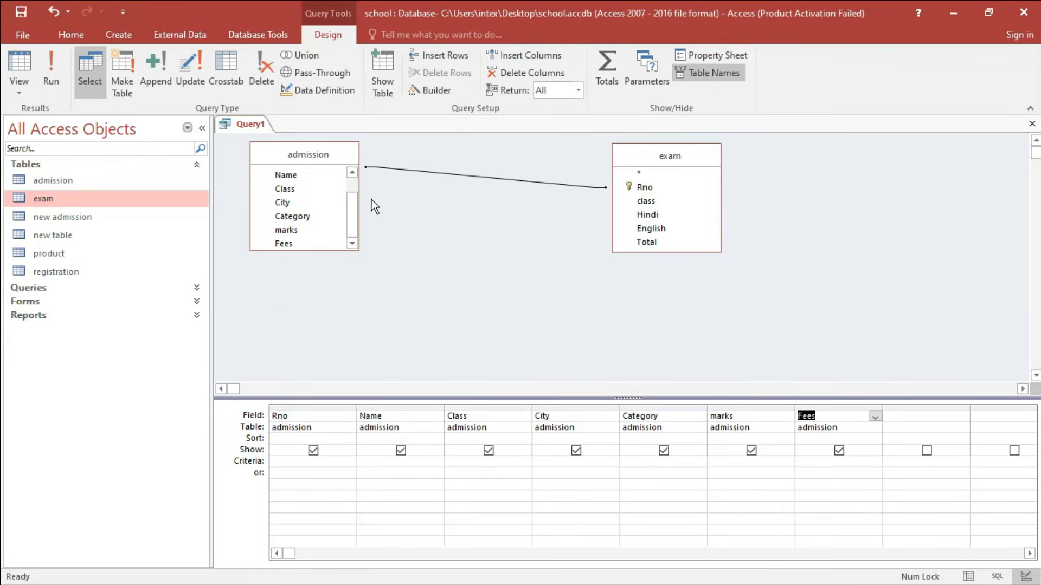
# - Add the exam fields class, Hindi, English and Total to the query grid
pyautogui.scroll(2, 350, 207)
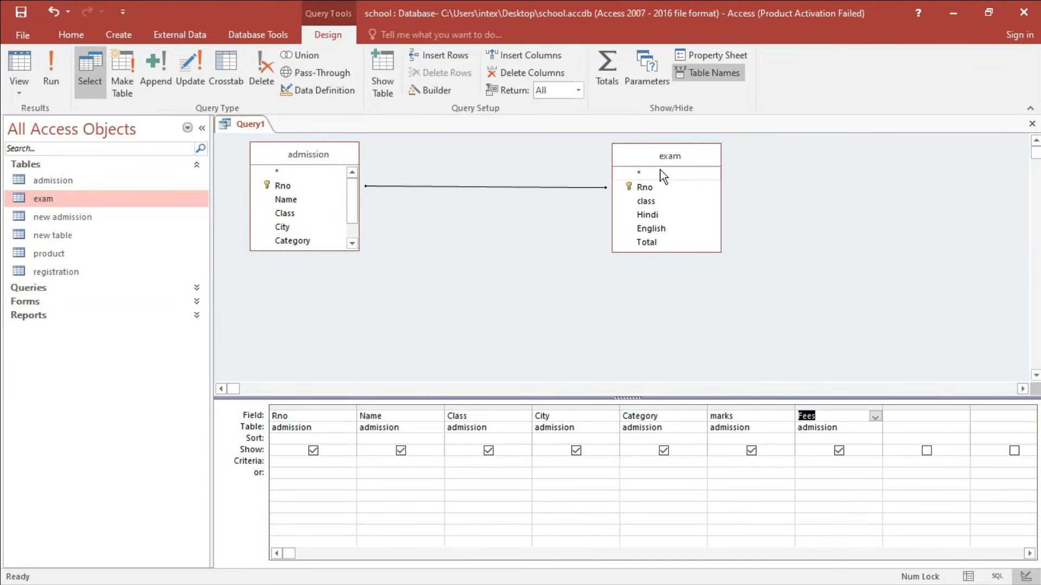
pyautogui.doubleClick(645, 201)
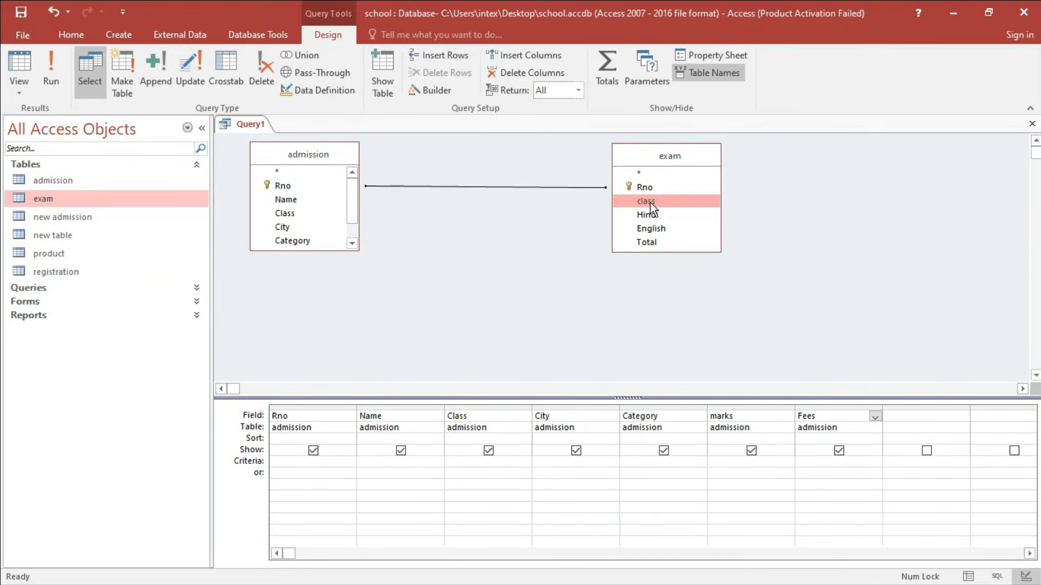
pyautogui.doubleClick(651, 216)
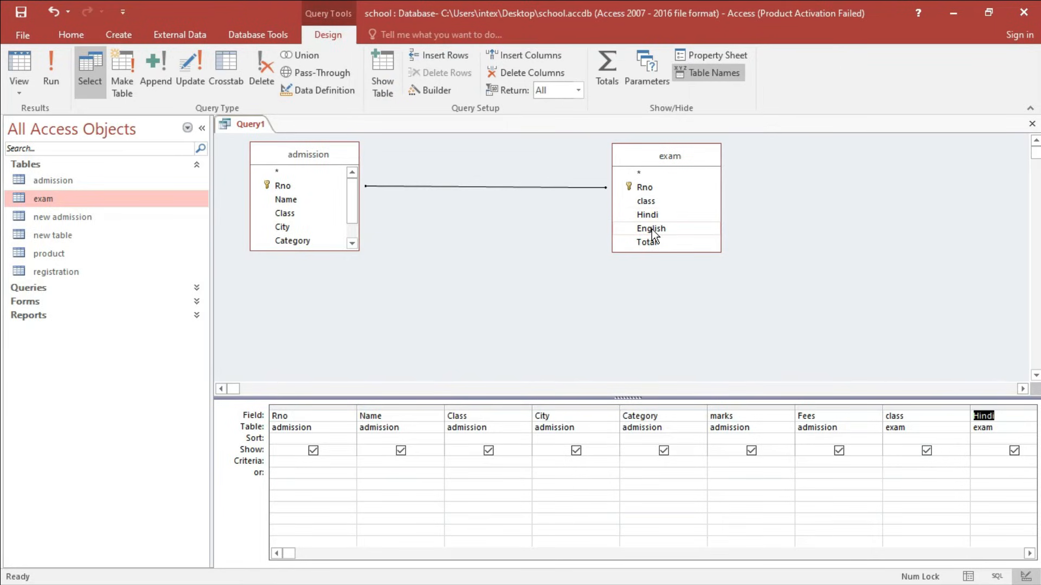
pyautogui.doubleClick(651, 243)
# - Review the fields in the query grid from Rno through Total and the source table of each
pyautogui.click(321, 419)
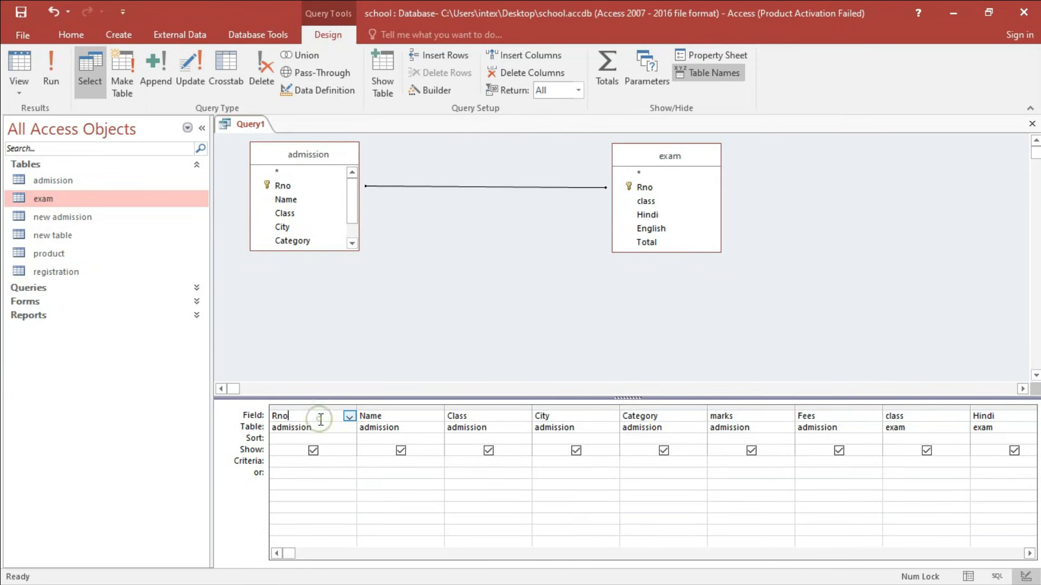
pyautogui.press('Tab')
pyautogui.press('Tab')
pyautogui.press('Tab')
pyautogui.press('Tab')
pyautogui.press('Tab')
pyautogui.press('Tab')
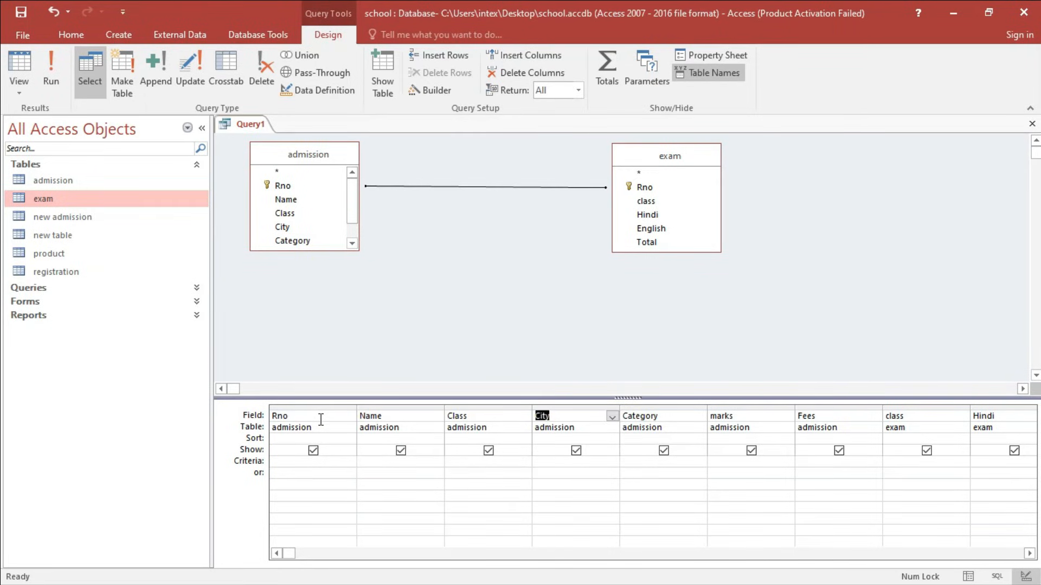
pyautogui.press('Tab')
pyautogui.press('Tab')
pyautogui.press('Tab')
pyautogui.press('Tab')
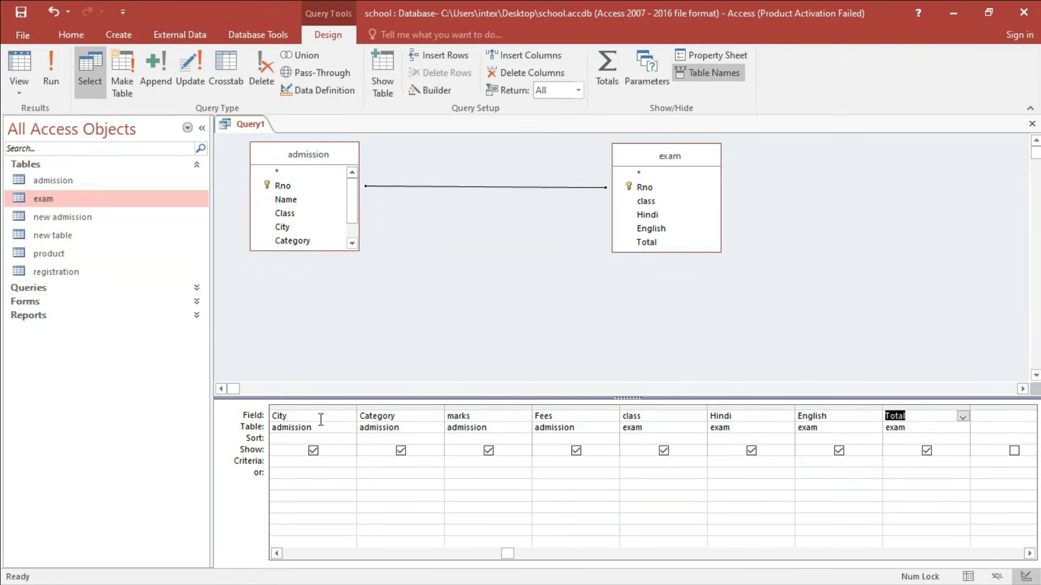
# - Save the query as multi tab query and close its design
pyautogui.hotkey('ctrl', 's')
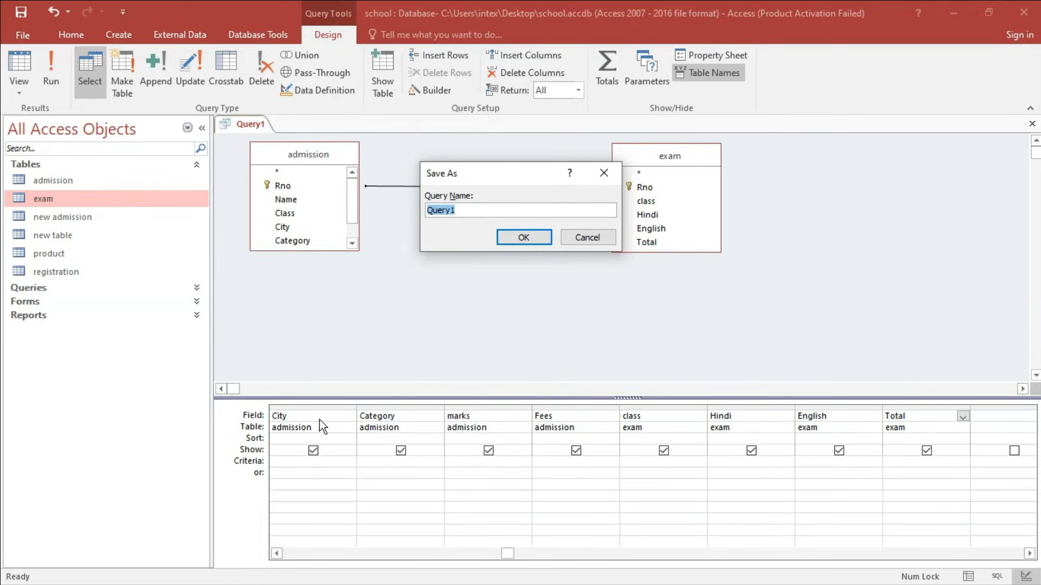
pyautogui.write('multi tab q')
pyautogui.press('Return')
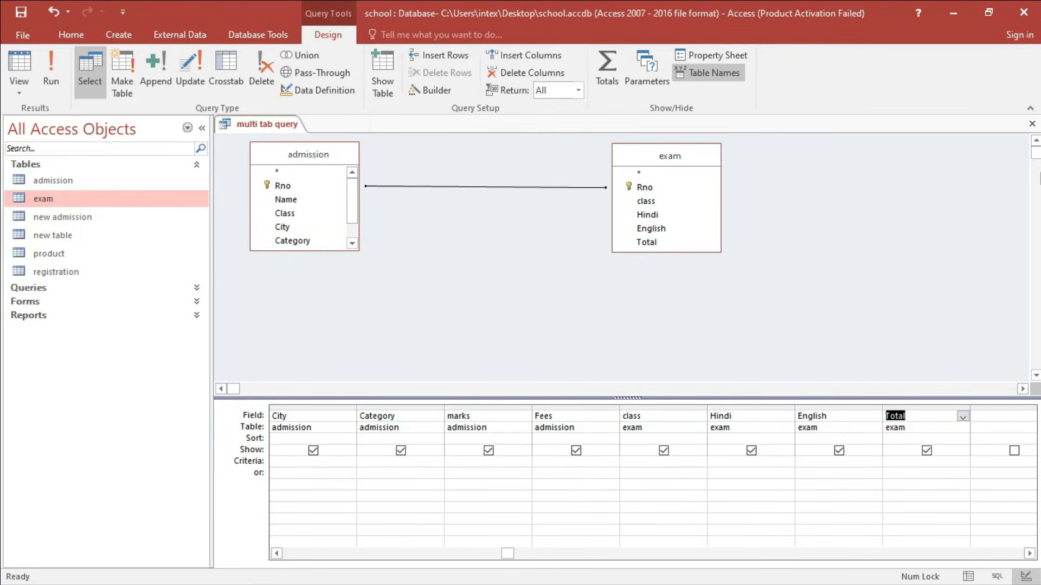
pyautogui.click(1032, 124)
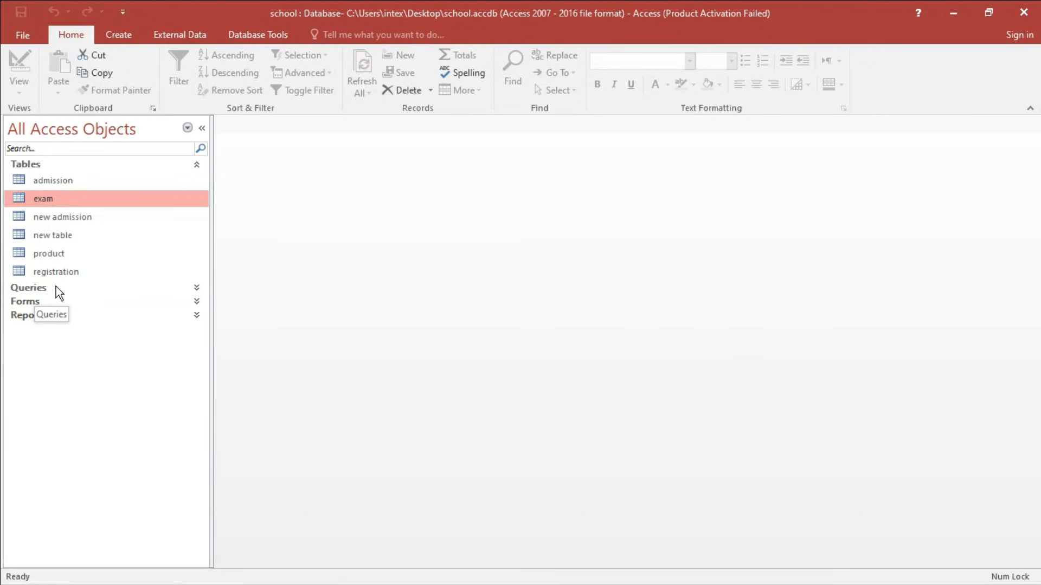
# - Open the saved multi tab query and collapse the object list to give the datasheet more room
pyautogui.click(31, 288)
pyautogui.click(32, 288)
pyautogui.moveTo(201, 297); pyautogui.dragTo(204, 373)
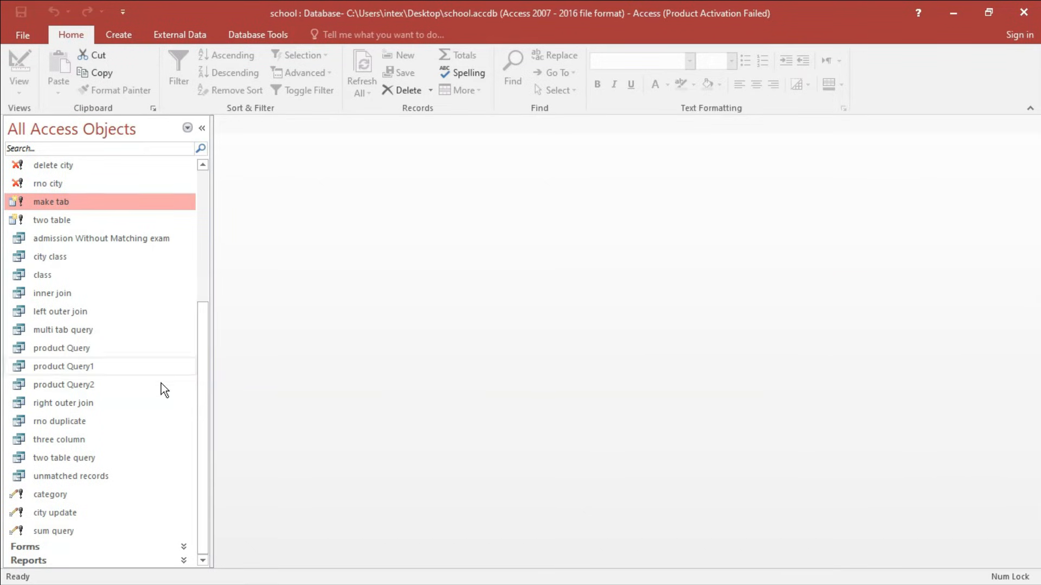
pyautogui.click(59, 333)
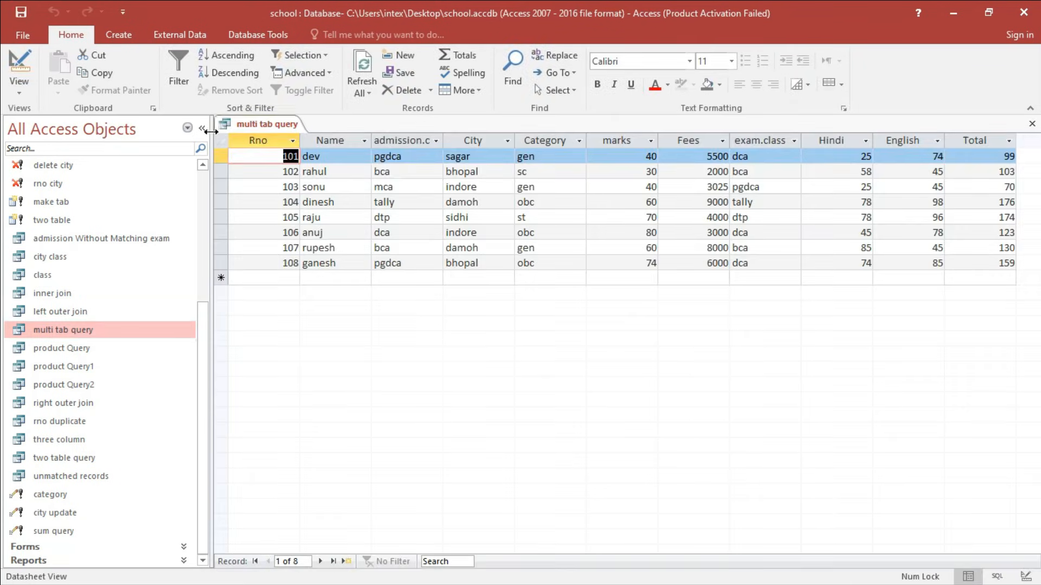
pyautogui.click(202, 129)
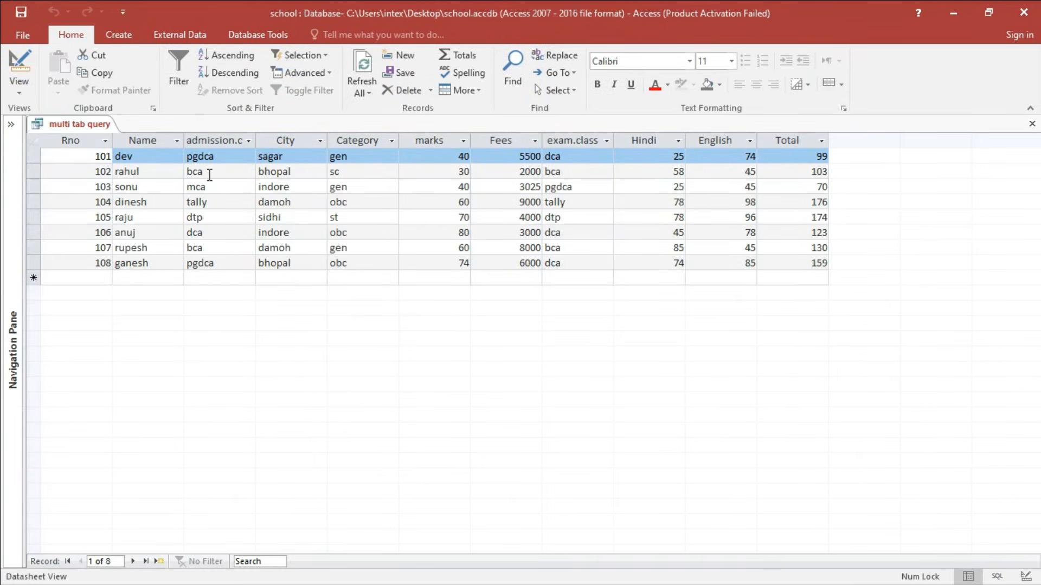
# - Examine the query's columns one by one from Rno to Total, and close the datasheet
pyautogui.click(86, 140)
pyautogui.click(150, 140)
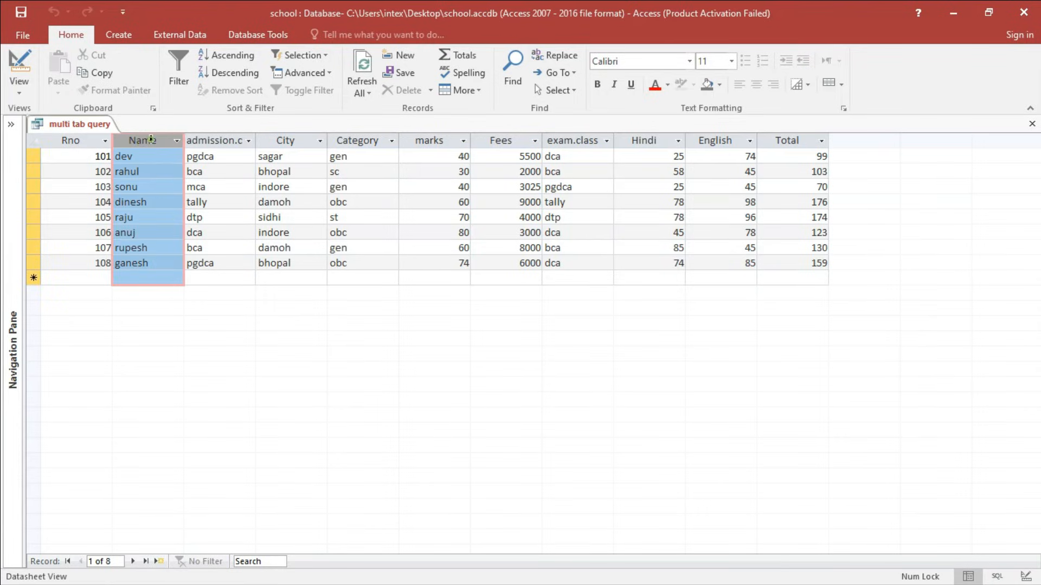
pyautogui.click(214, 138)
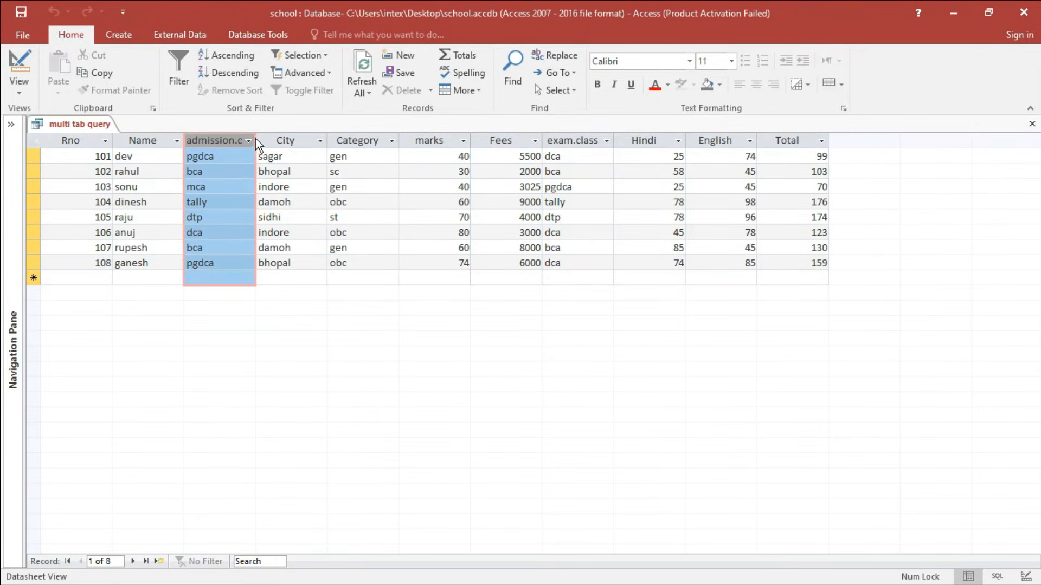
pyautogui.click(297, 141)
pyautogui.click(368, 142)
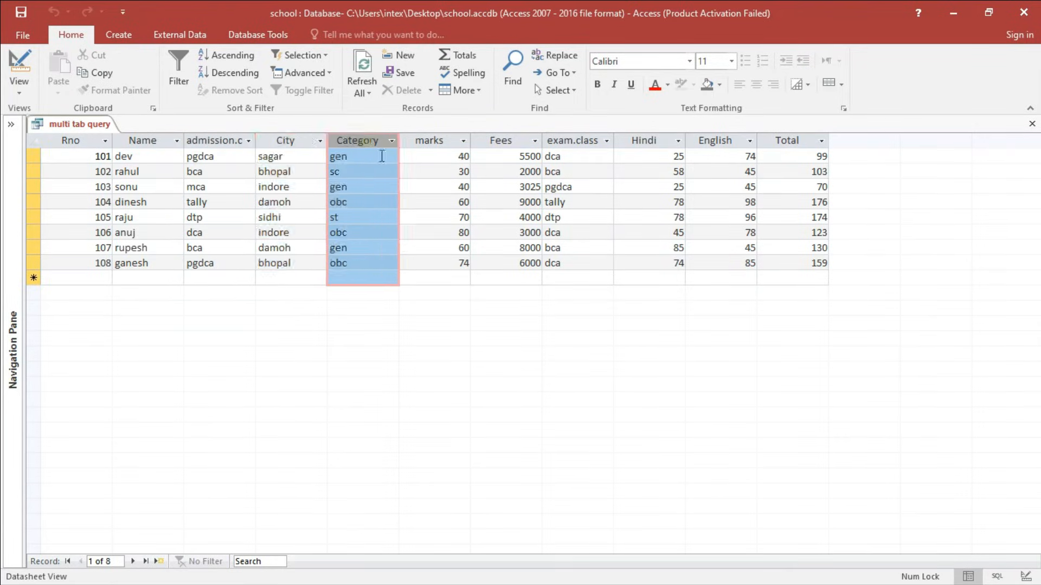
pyautogui.click(432, 142)
pyautogui.click(499, 140)
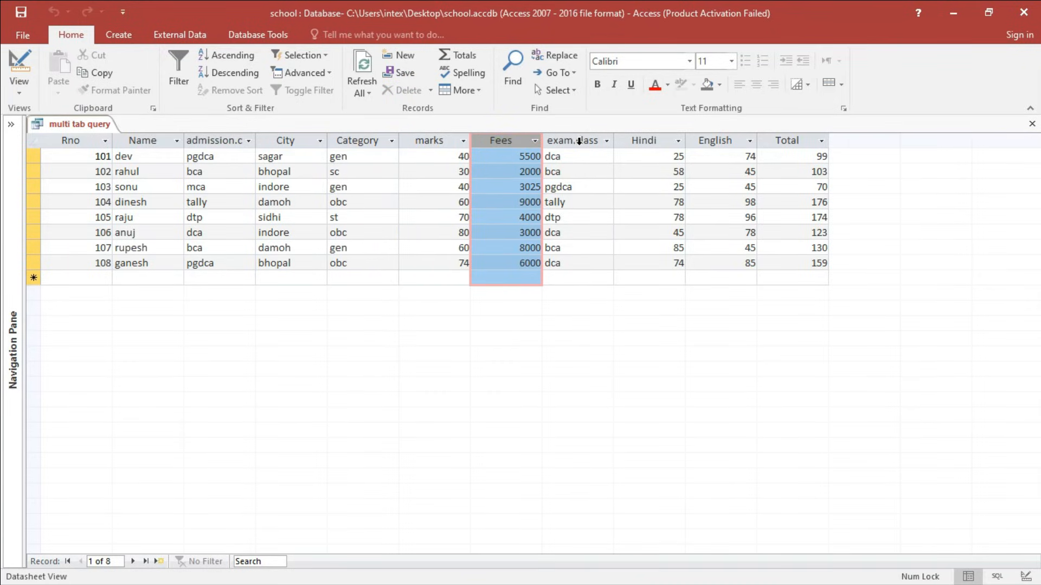
pyautogui.click(582, 143)
pyautogui.click(648, 142)
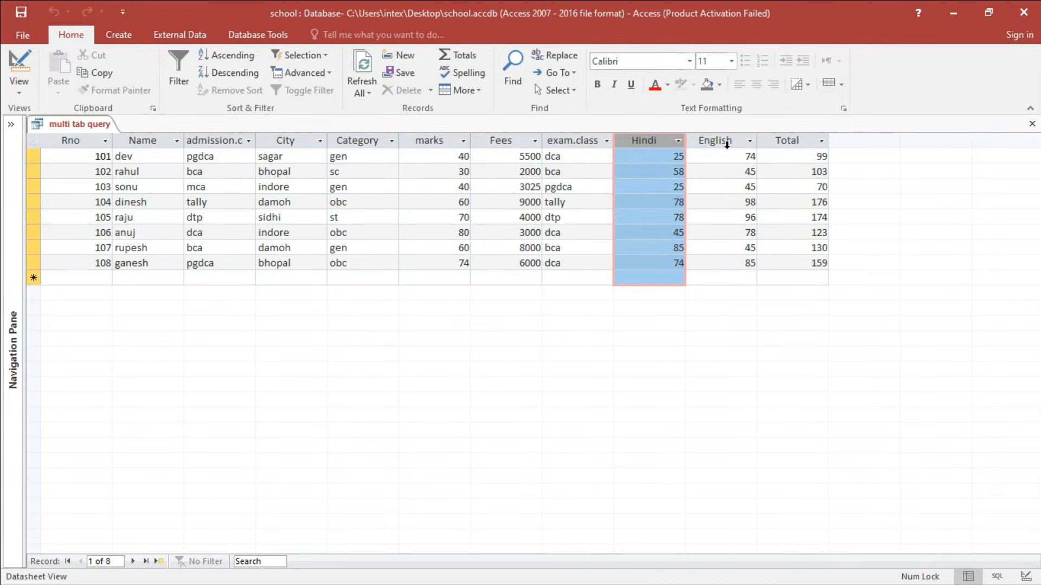
pyautogui.click(727, 143)
pyautogui.click(807, 143)
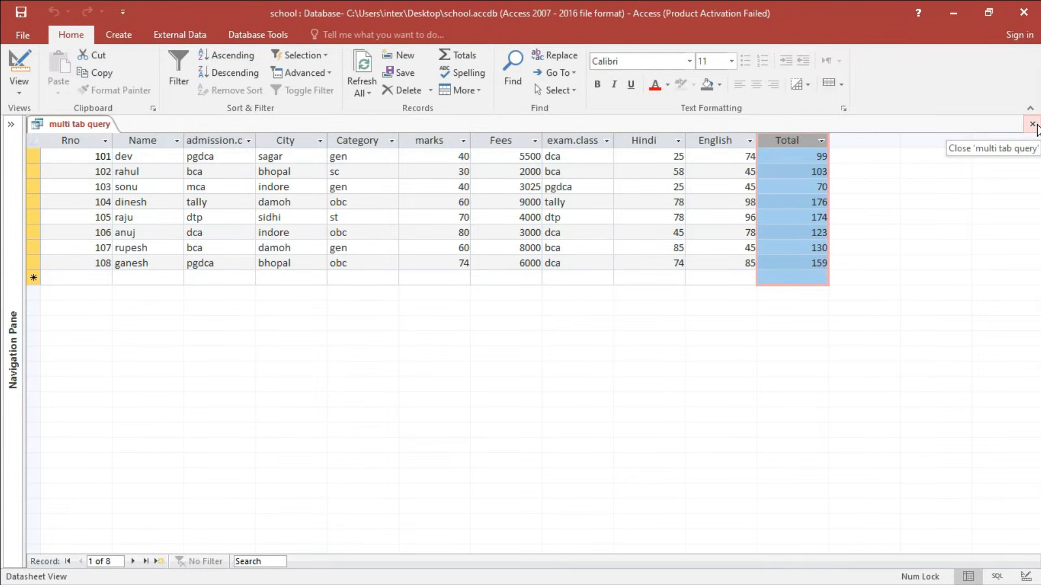
pyautogui.click(1033, 125)
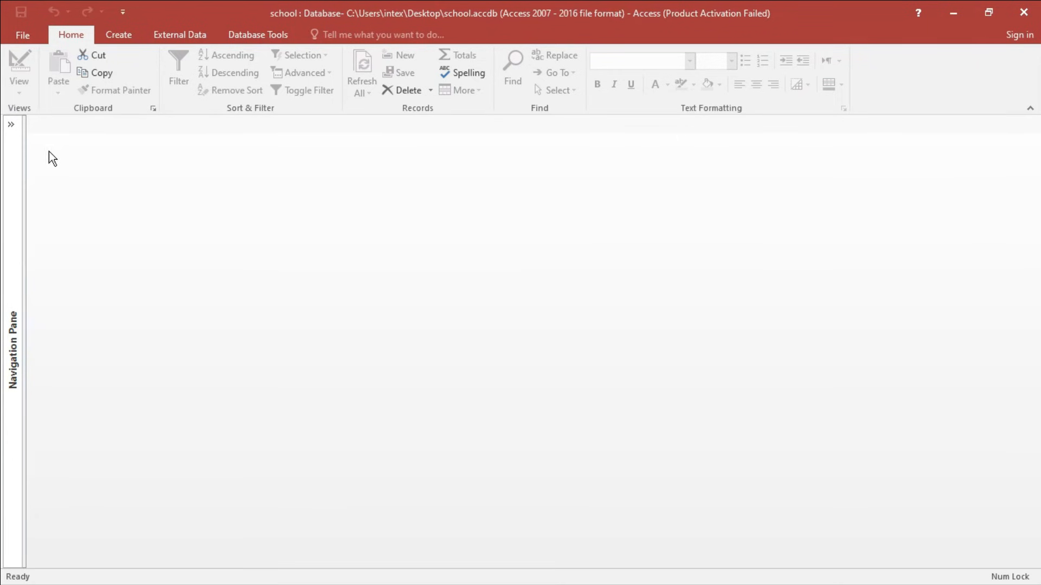
# - Create a report based on the multi tab query
pyautogui.click(11, 125)
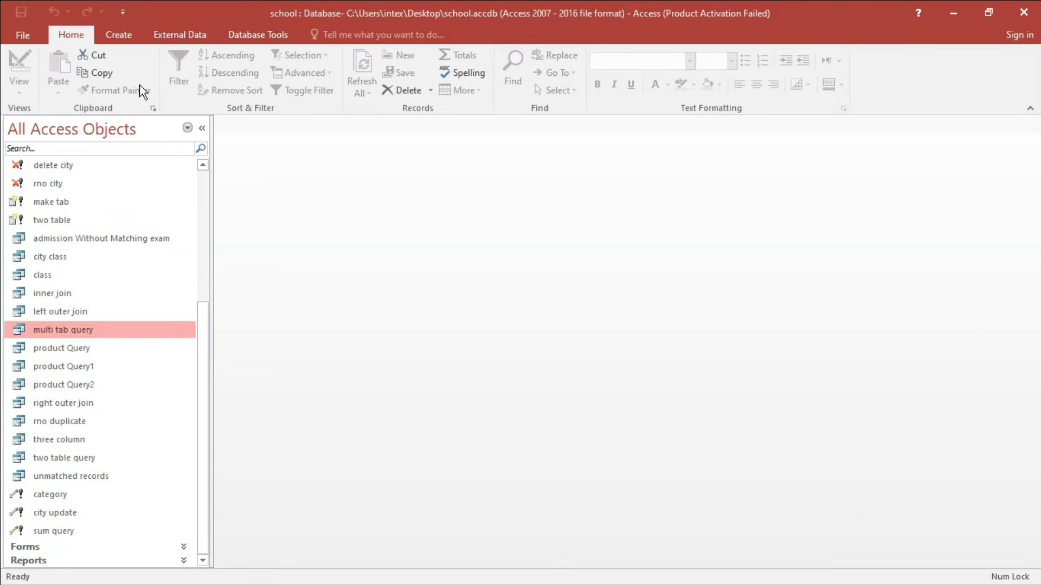
pyautogui.click(122, 39)
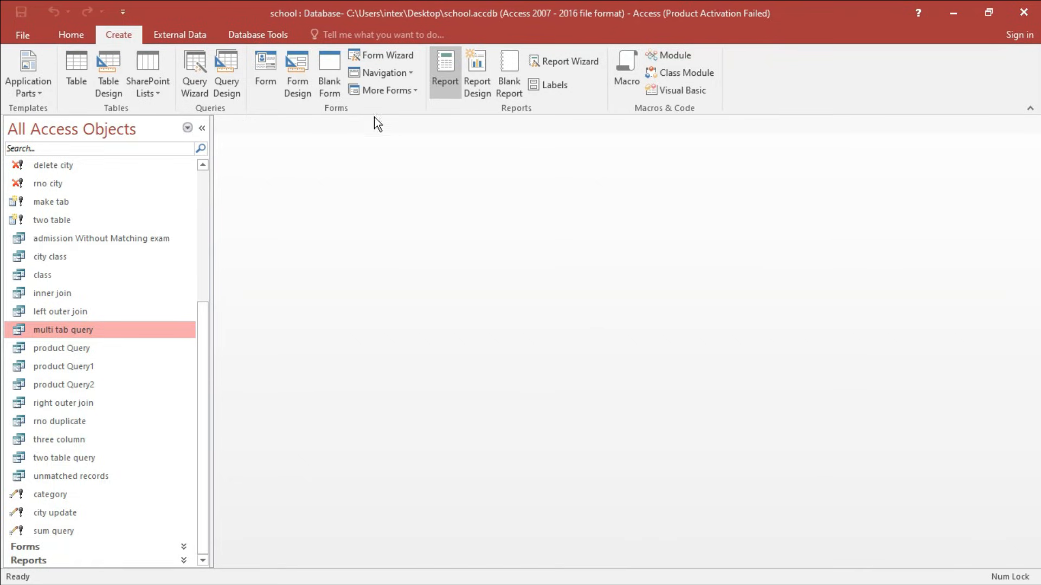
pyautogui.moveTo(200, 330); pyautogui.dragTo(217, 180)
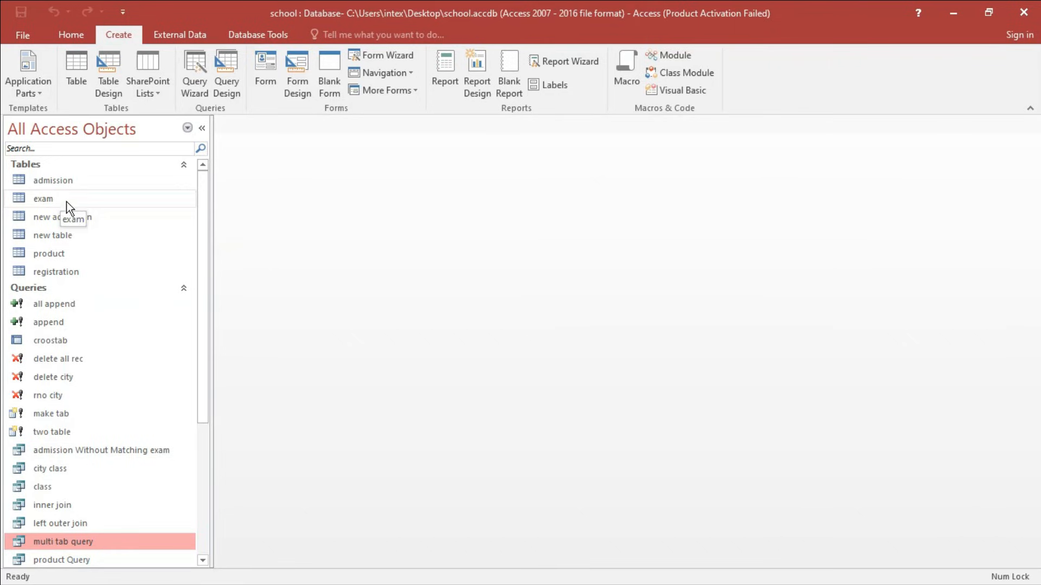
pyautogui.moveTo(201, 243); pyautogui.dragTo(199, 338)
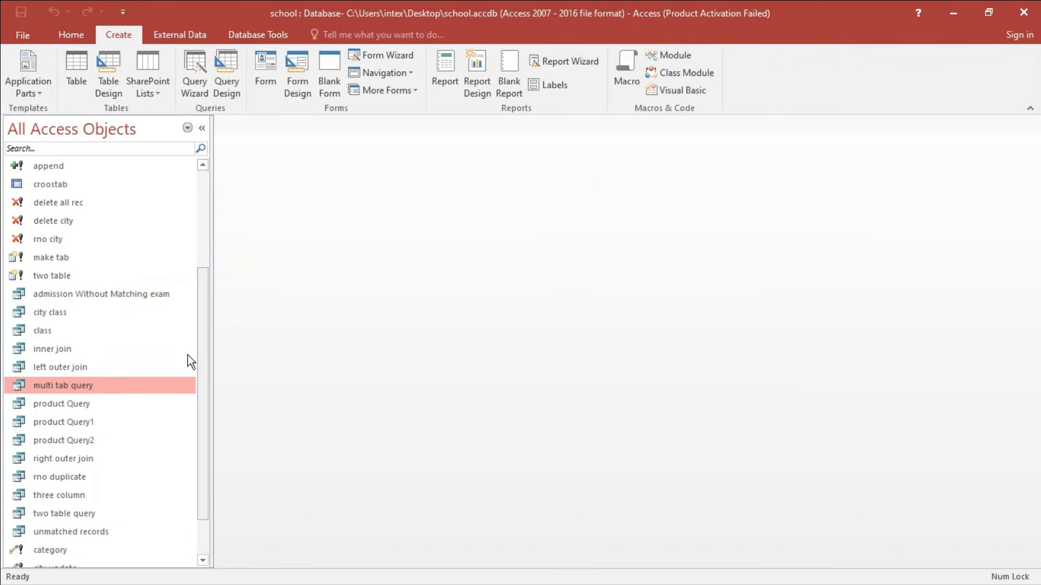
pyautogui.click(38, 390)
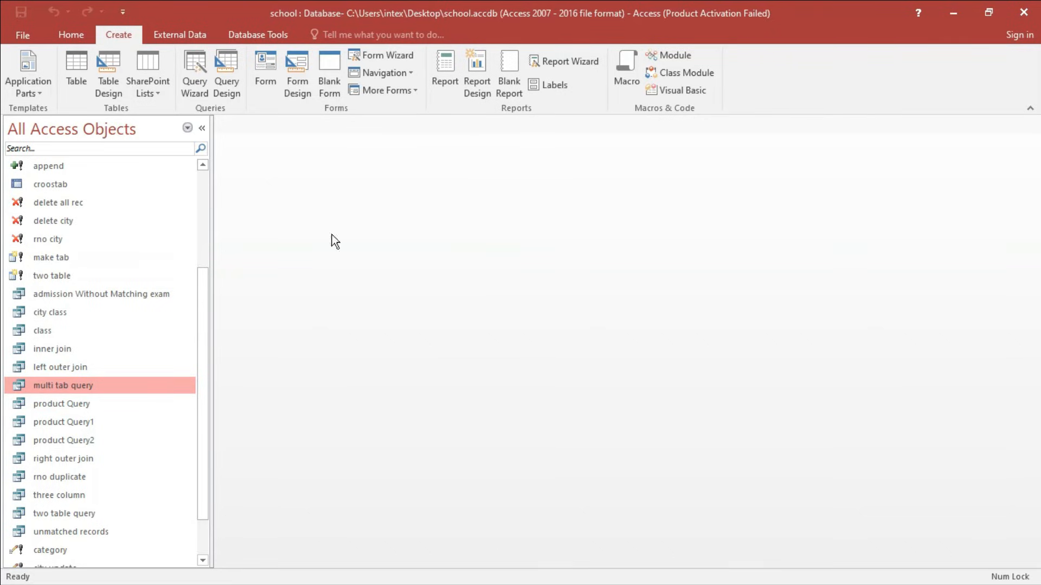
pyautogui.click(444, 82)
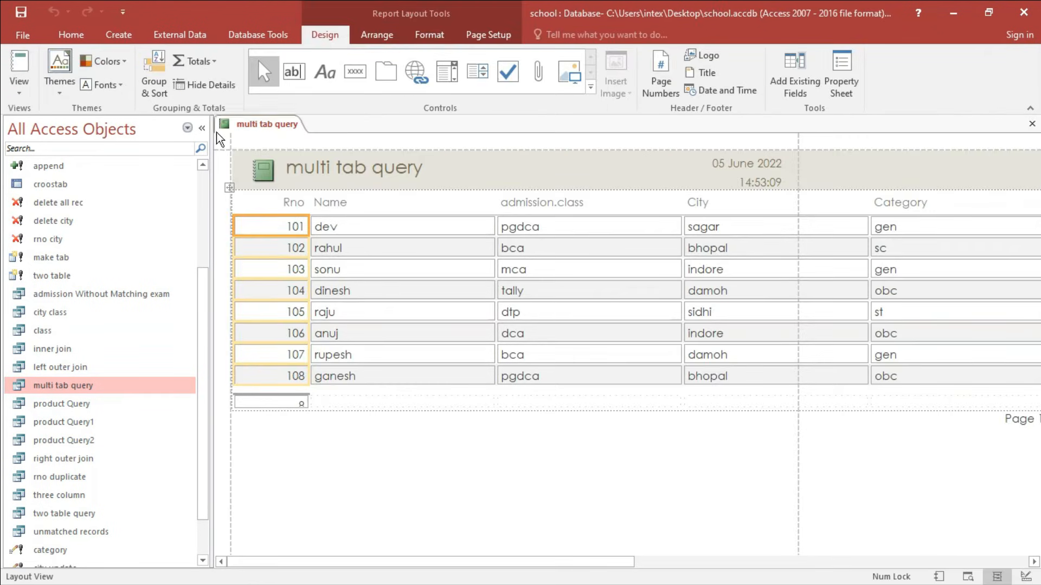
# - Examine all columns of the new report across its full width, with the object list collapsed
pyautogui.click(202, 128)
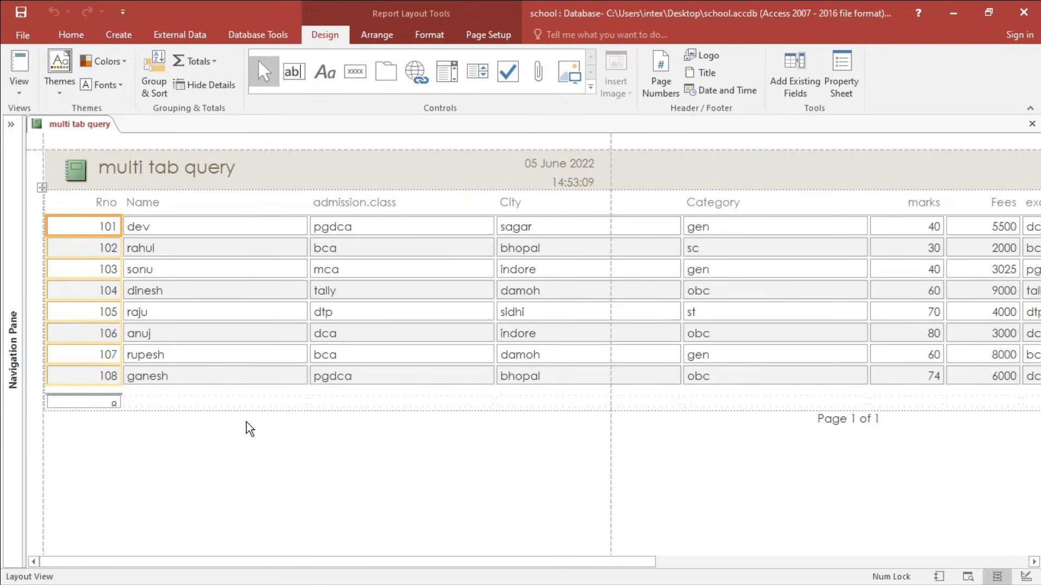
pyautogui.moveTo(339, 563); pyautogui.dragTo(736, 571)
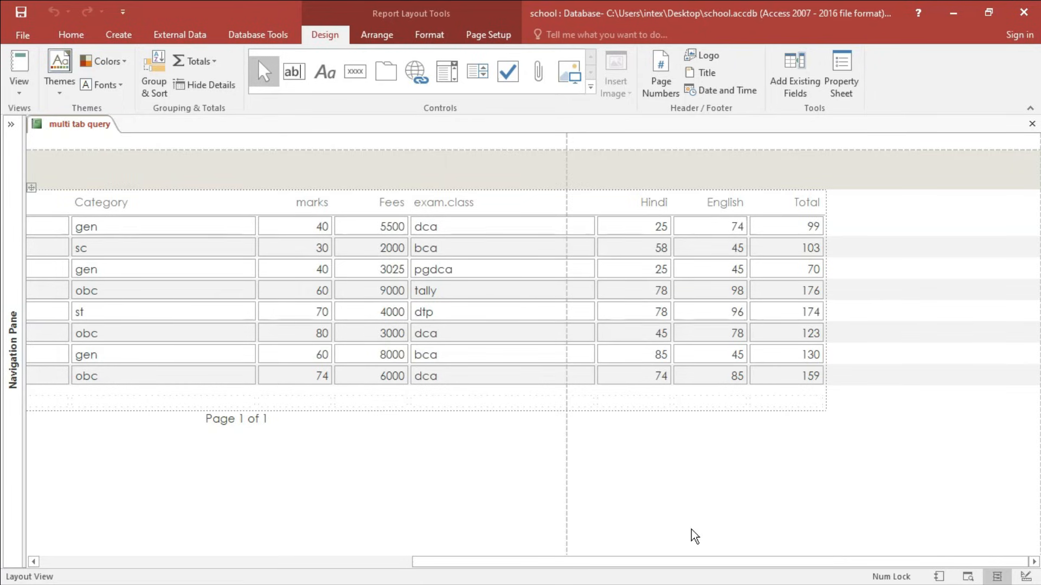
pyautogui.moveTo(679, 561); pyautogui.dragTo(32, 553)
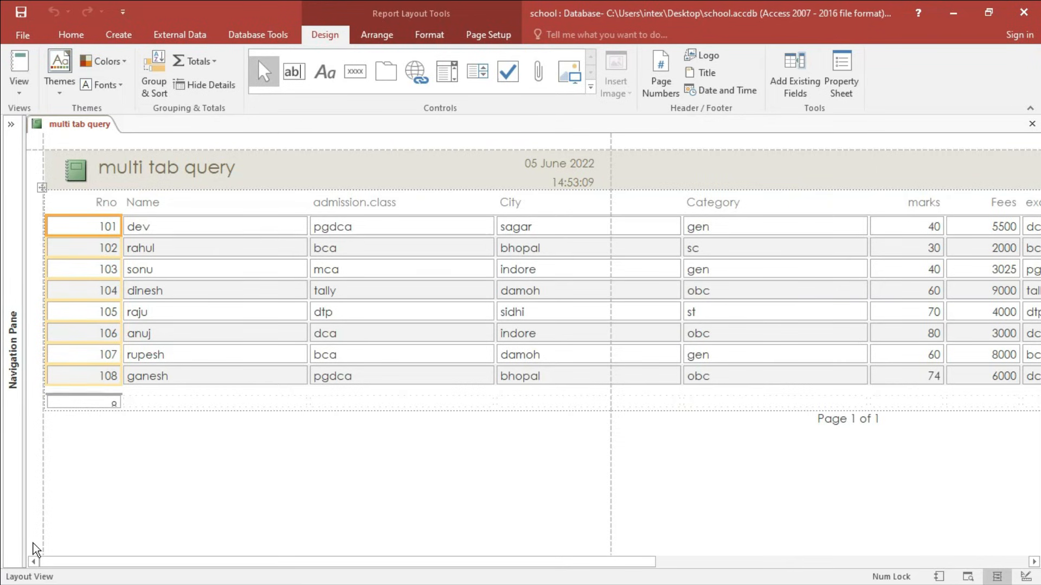
# - Save the report as multi tab report and close it
pyautogui.hotkey('ctrl', 's')
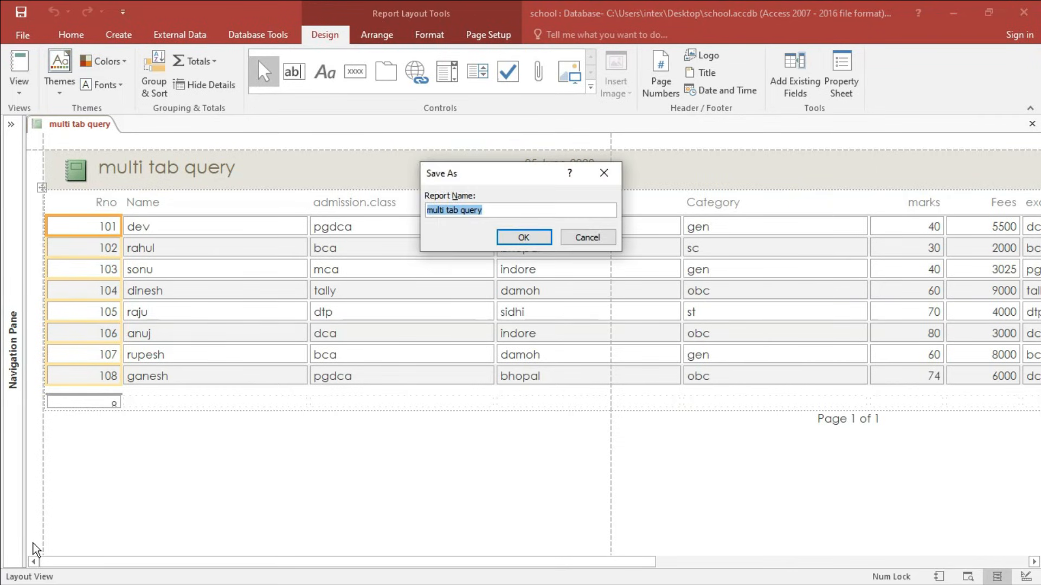
pyautogui.press('End')
pyautogui.press('BackSpace')
pyautogui.press('BackSpace')
pyautogui.press('BackSpace')
pyautogui.press('BackSpace')
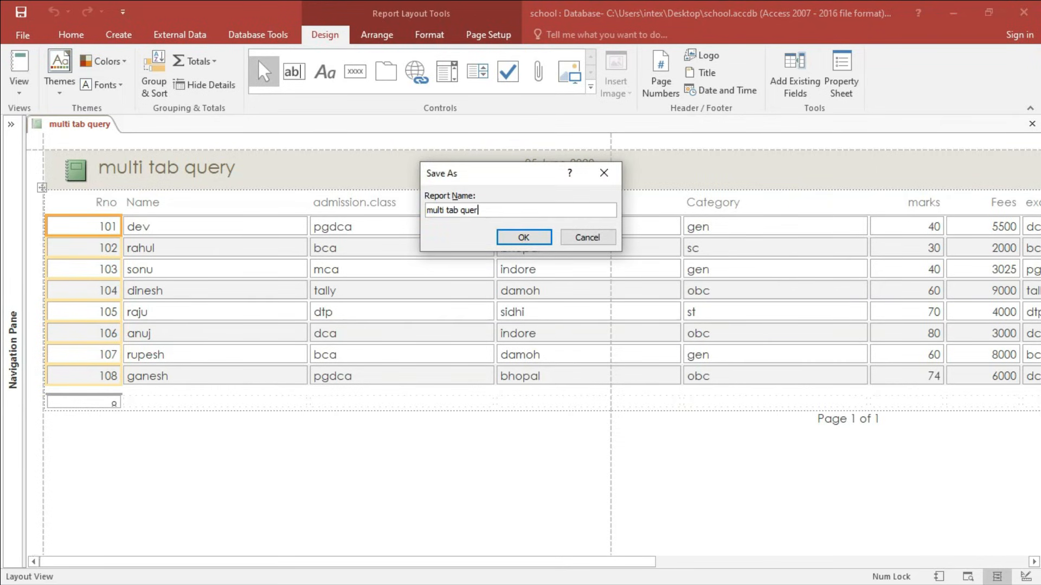
pyautogui.press('BackSpace')
pyautogui.write('report')
pyautogui.click(517, 238)
pyautogui.click(1032, 124)
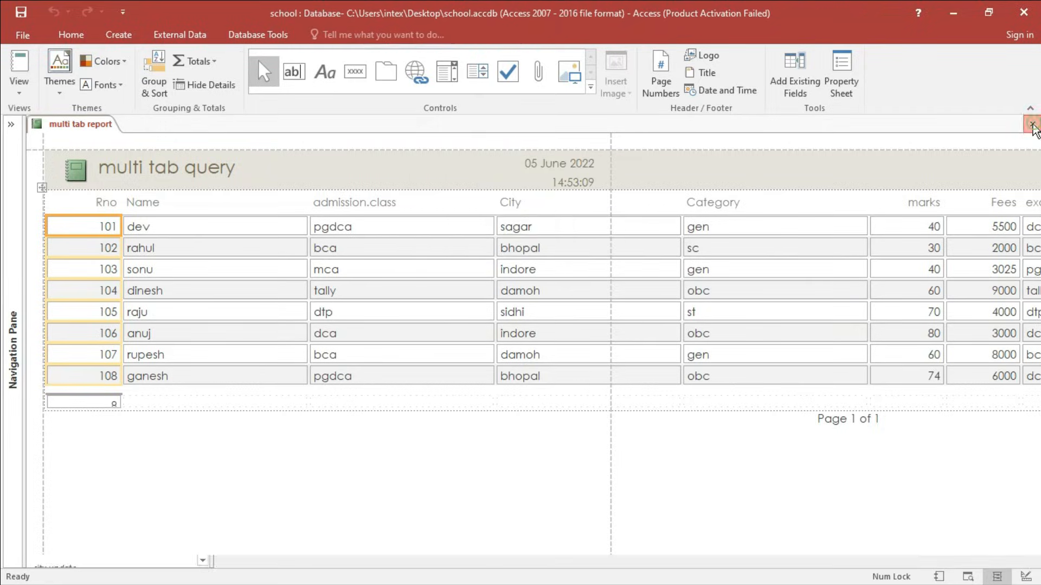
# - Open multi tab report from the saved reports and look over its columns with the object list collapsed
pyautogui.click(10, 125)
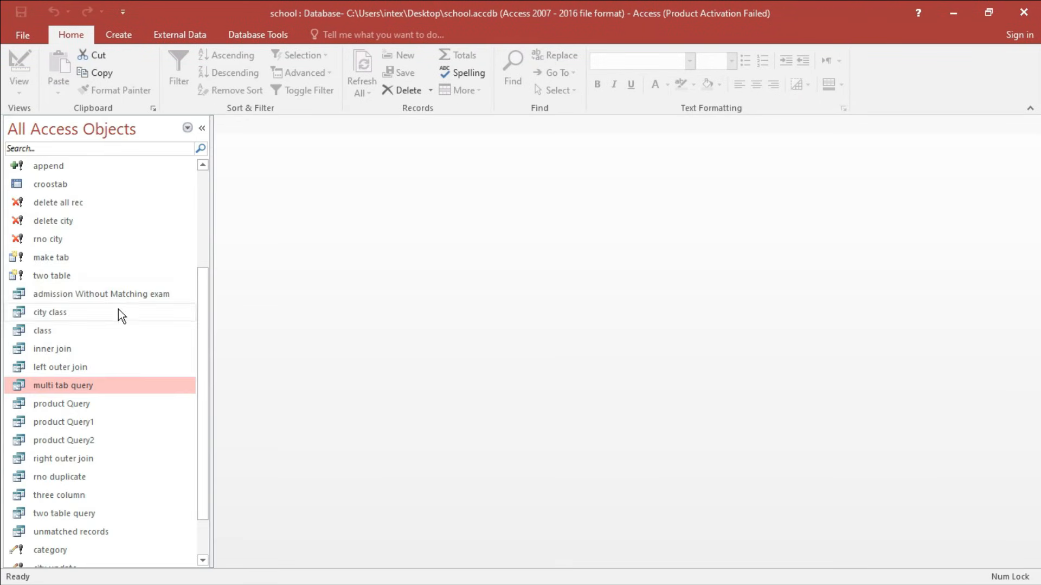
pyautogui.moveTo(205, 300); pyautogui.dragTo(209, 230)
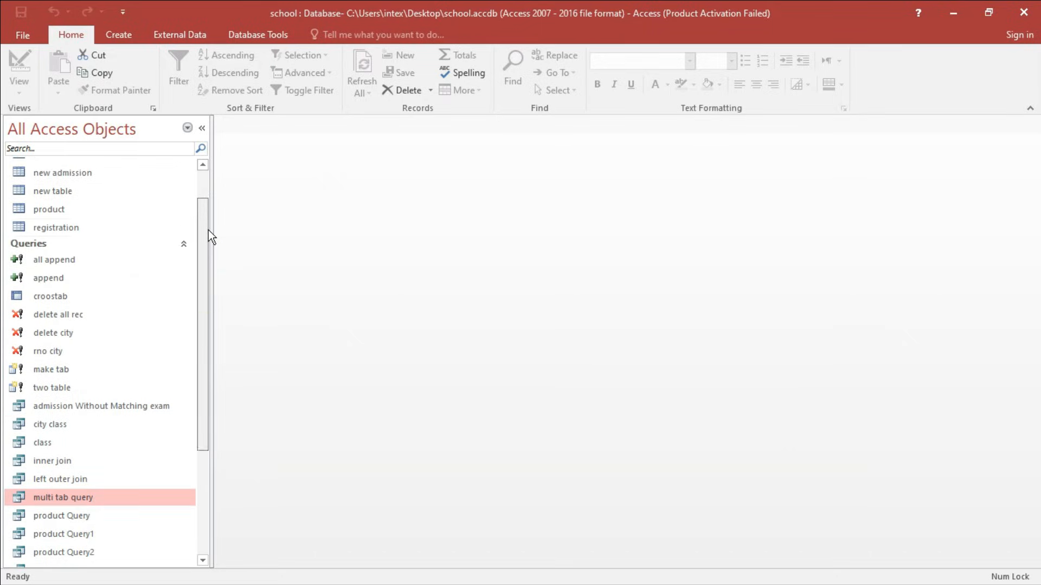
pyautogui.click(60, 241)
pyautogui.click(47, 314)
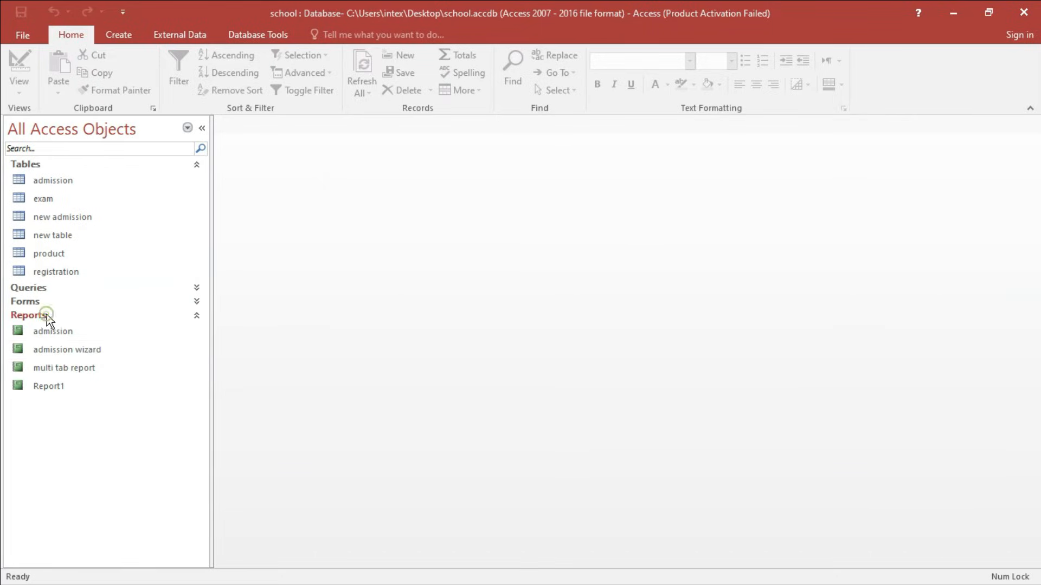
pyautogui.doubleClick(52, 372)
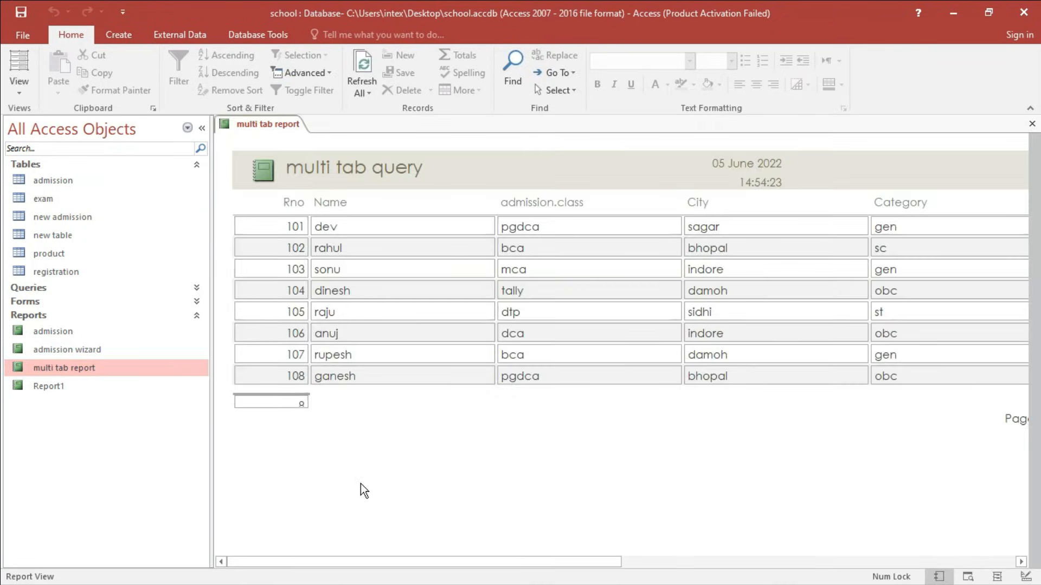
pyautogui.click(201, 128)
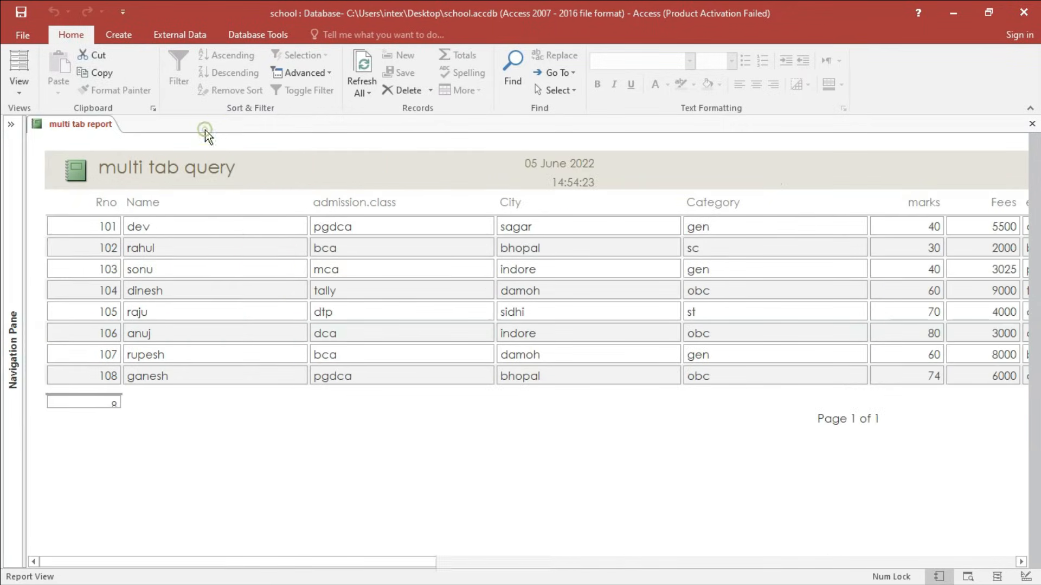
pyautogui.moveTo(436, 563); pyautogui.dragTo(356, 546)
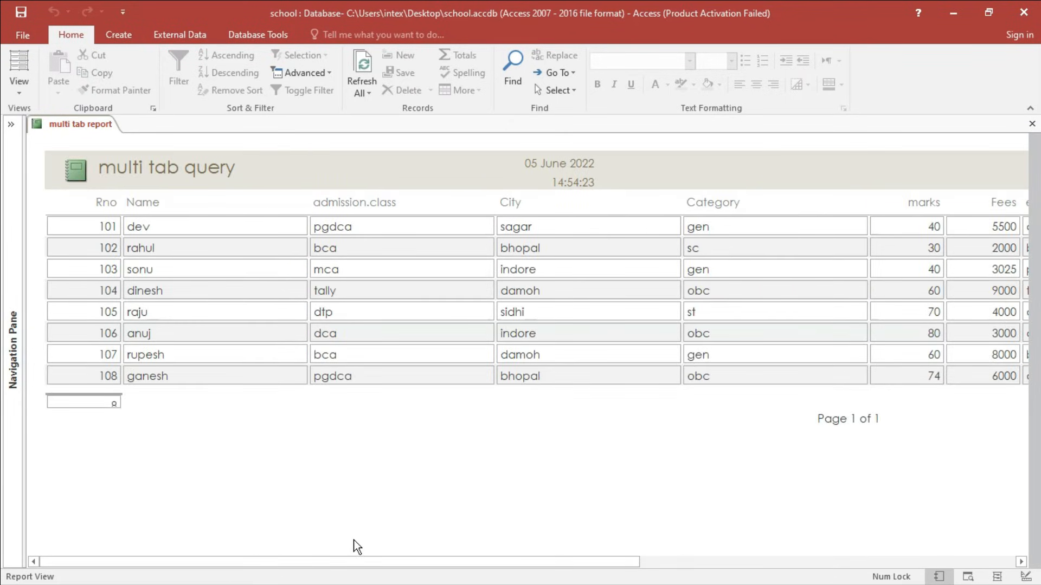